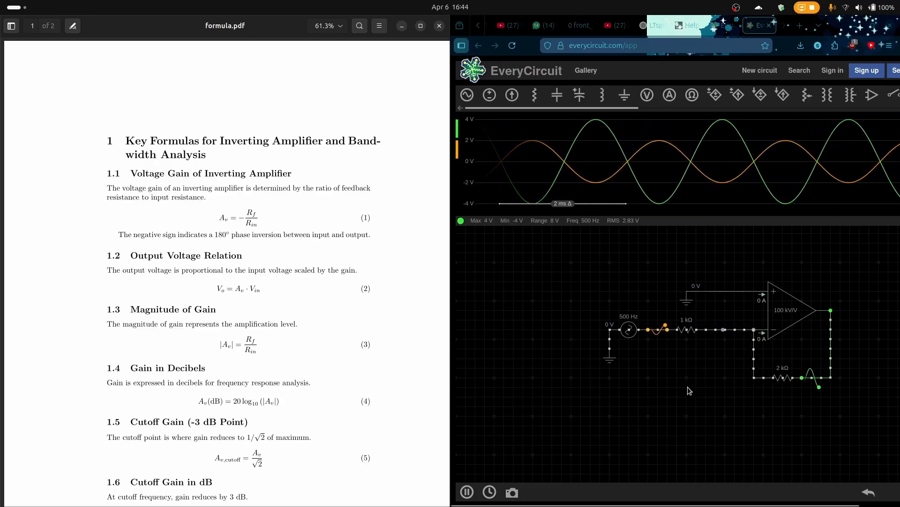
Examine the inverting amplifier circuit, from the 500 Hz source through the 1 kΩ resistor to the op-amp and its feedback loop
left_click_drag(687, 386, 630, 418)
scroll(637, 403, "up", 3)
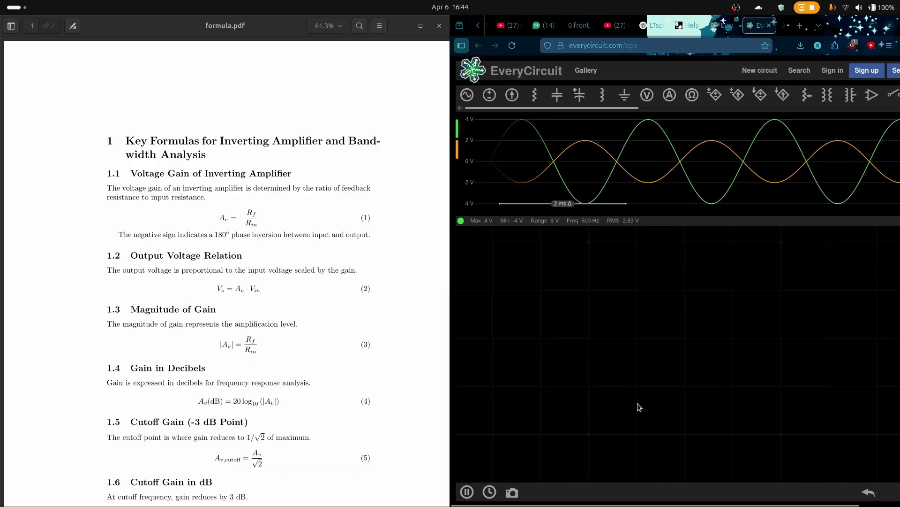
scroll(637, 404, "down", 3)
scroll(638, 403, "up", 3)
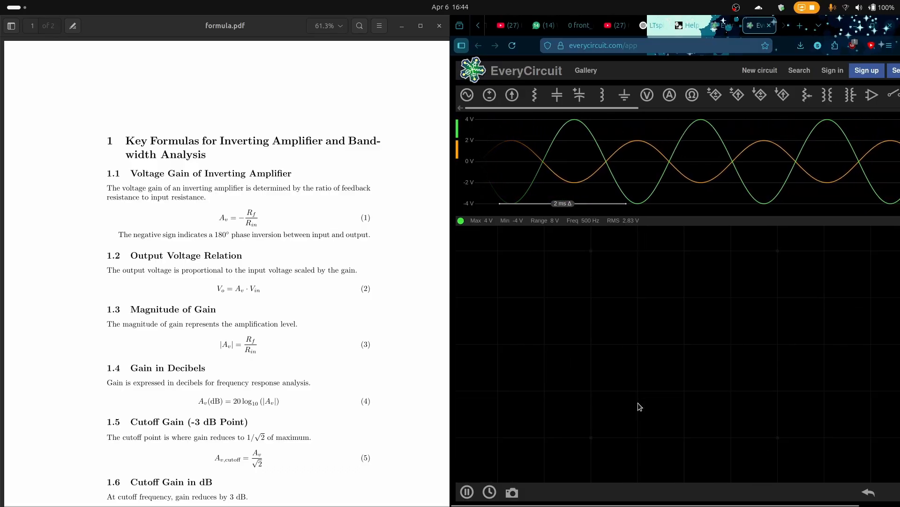
scroll(638, 403, "down", 2)
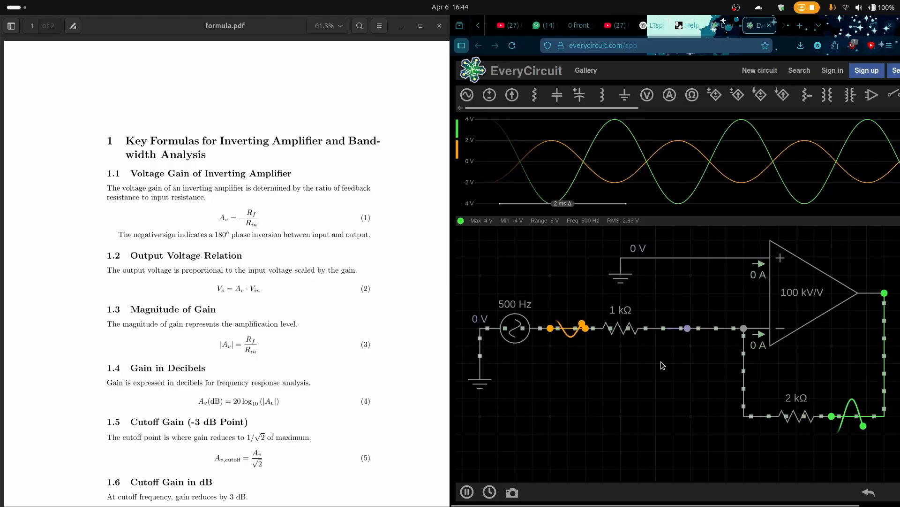
scroll(657, 361, "down", 5)
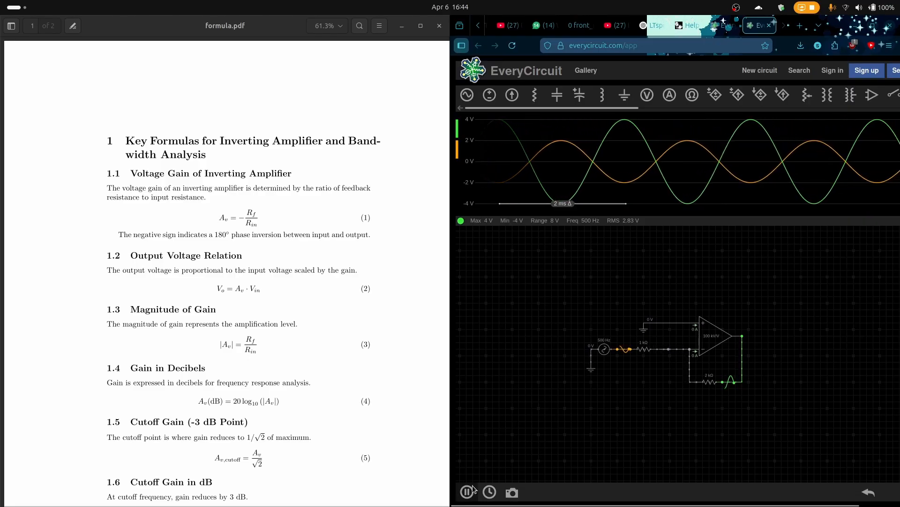
scroll(692, 345, "up", 3)
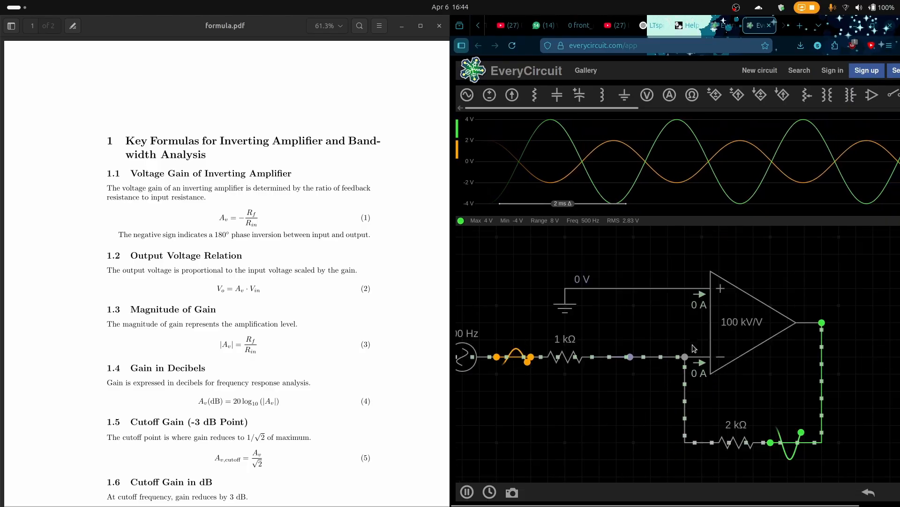
scroll(693, 342, "down", 3)
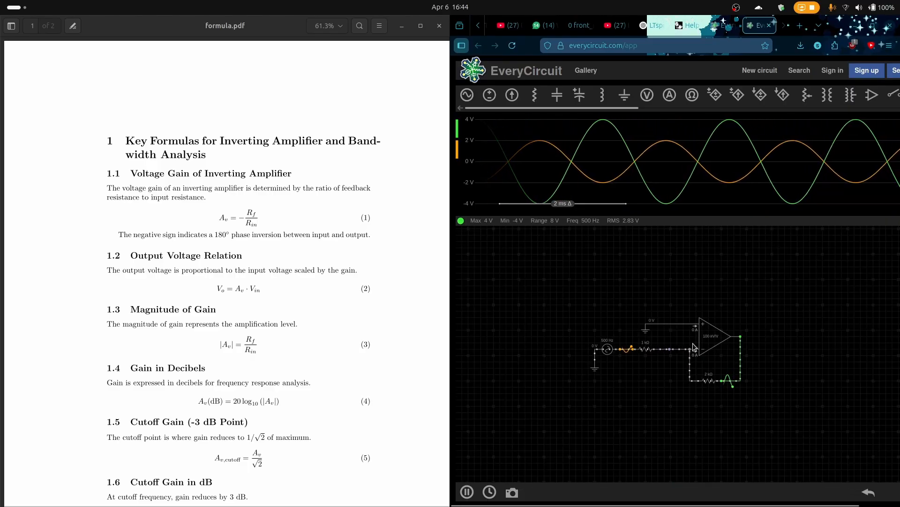
right_click(712, 403)
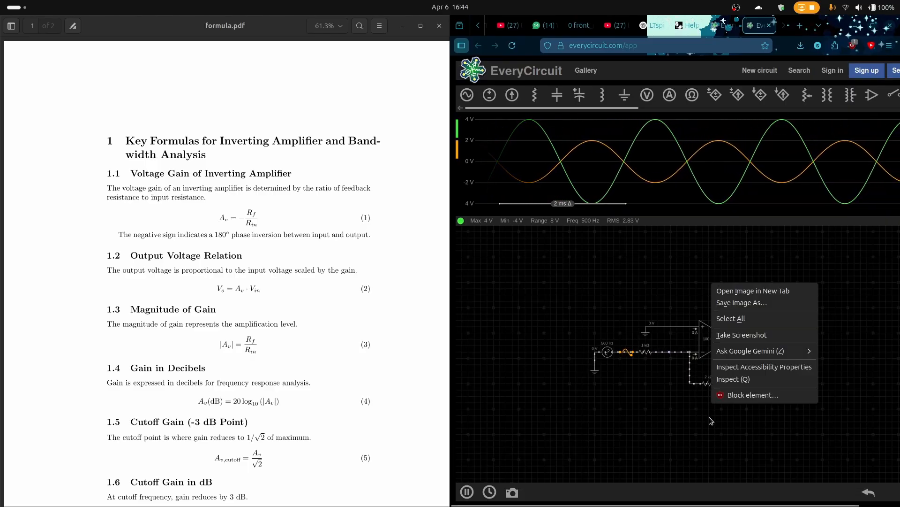
left_click(610, 404)
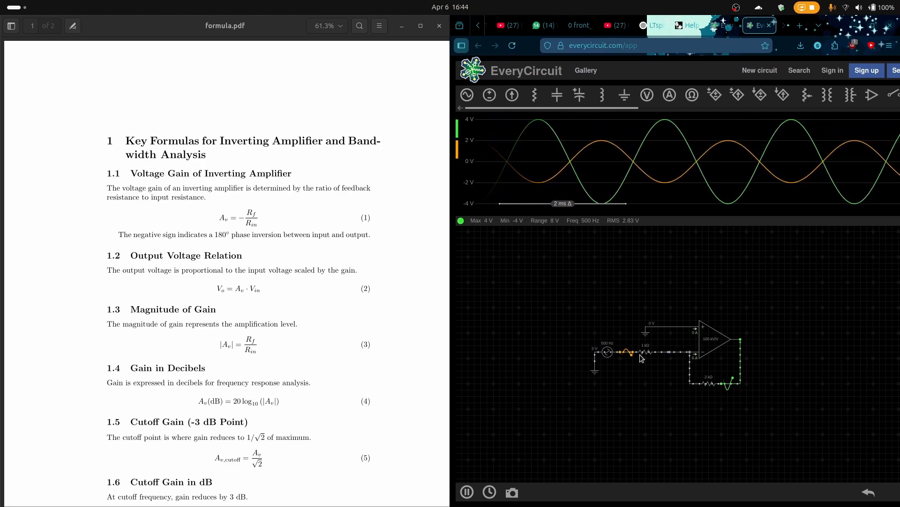
scroll(680, 346, "up", 5)
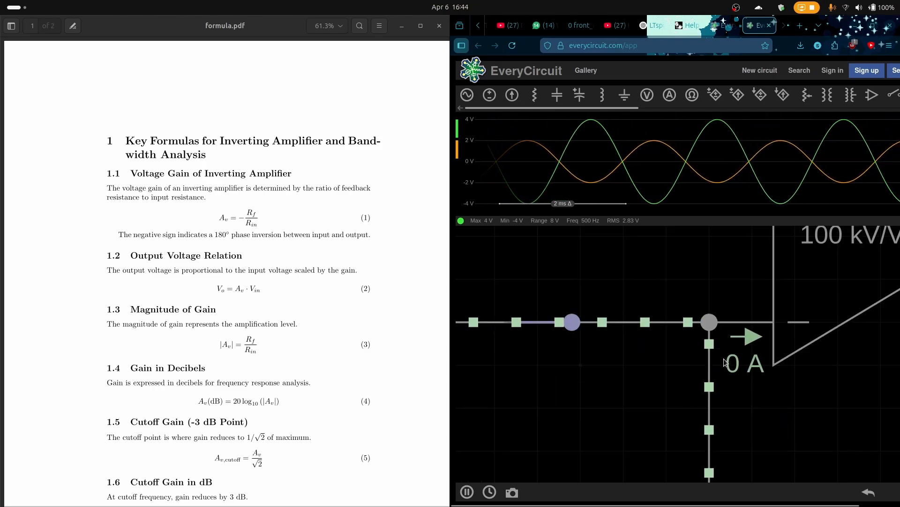
scroll(741, 364, "down", 5)
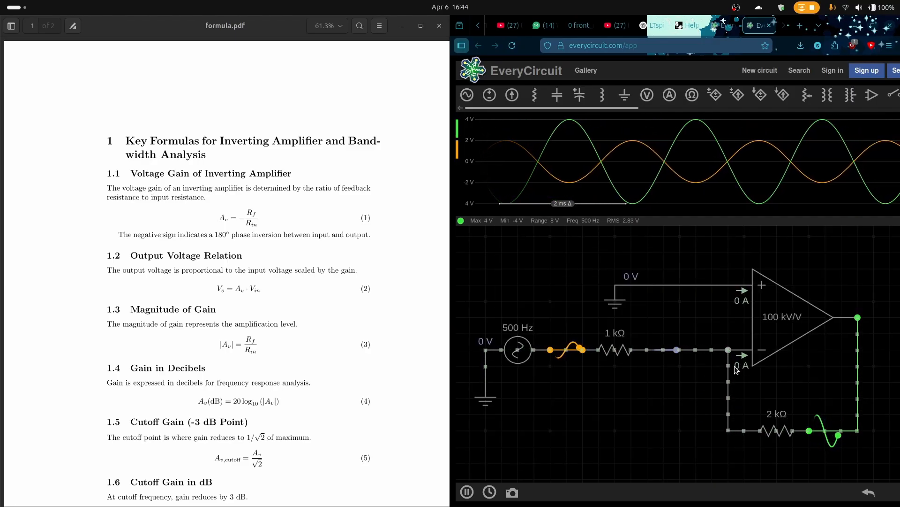
scroll(755, 372, "down", 5)
scroll(765, 400, "up", 5)
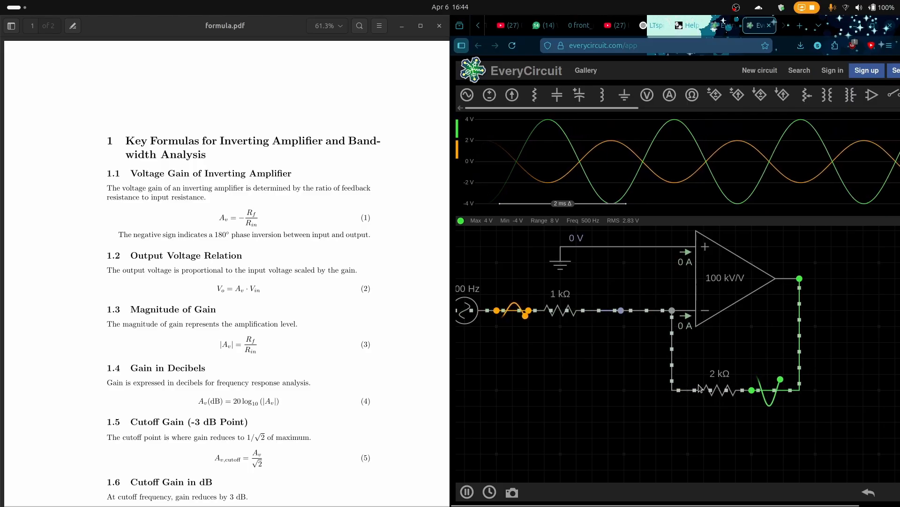
Inspect the inverting-input node and feedback resistor, then check the voltage readings of the amplifier's input and output nodes
left_click(674, 388)
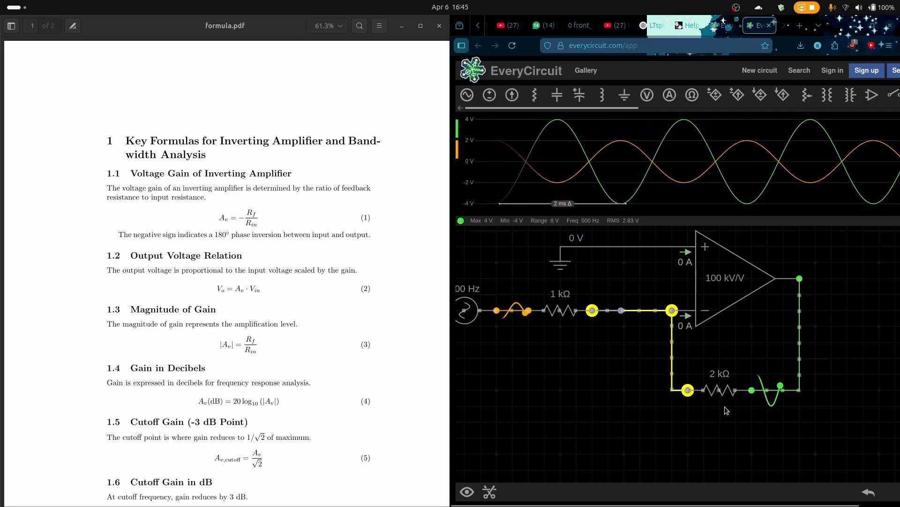
left_click(720, 391)
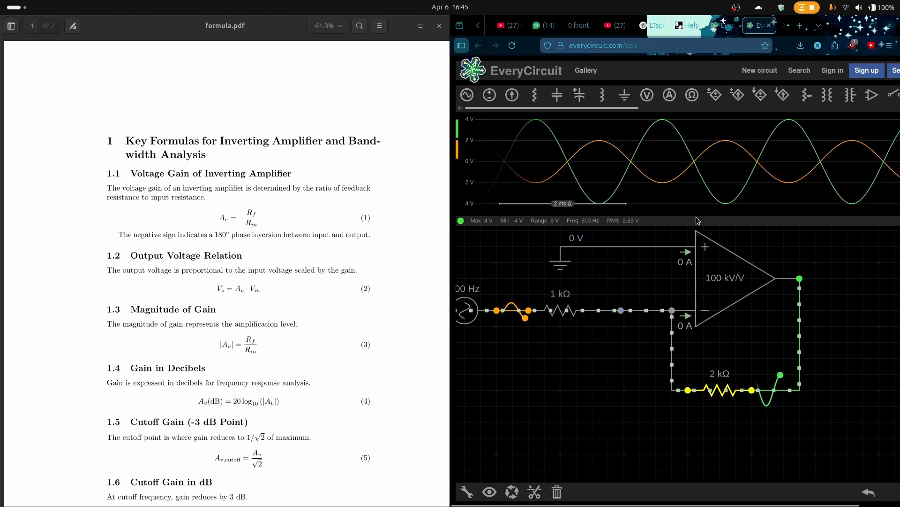
left_click(514, 312)
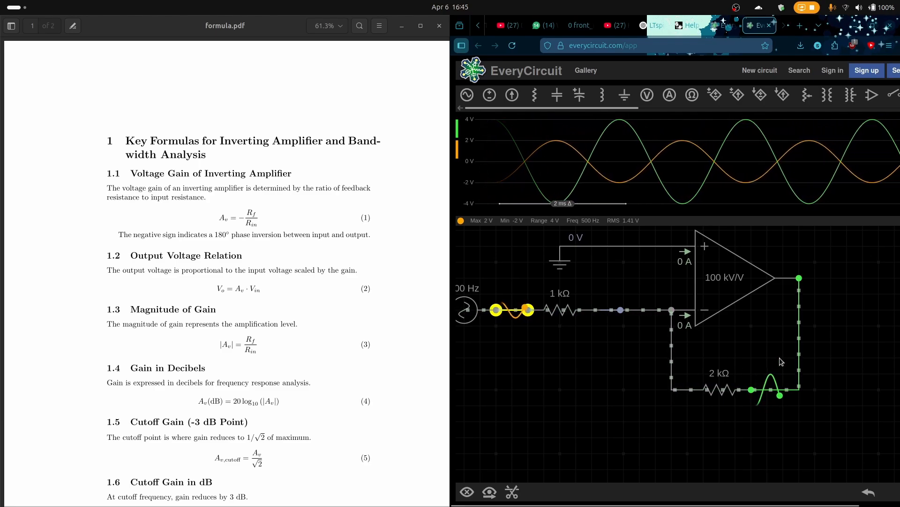
left_click(774, 390)
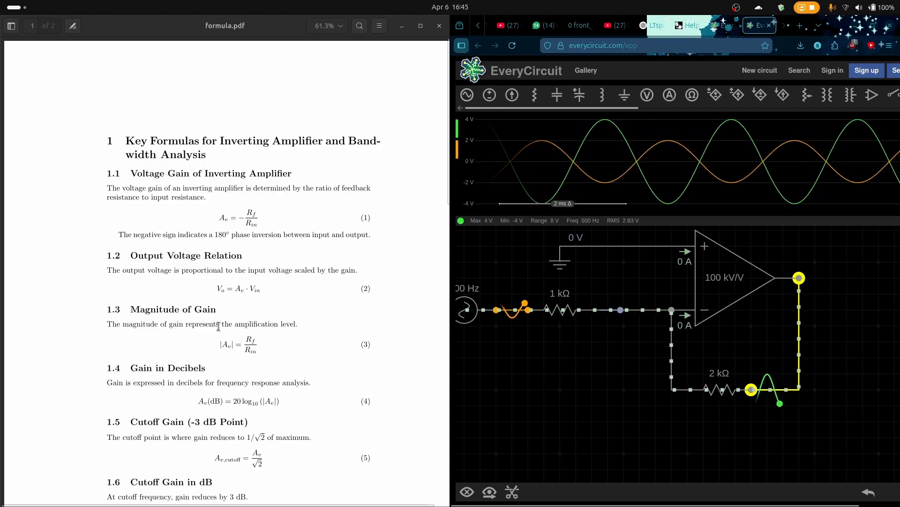
Review the voltage gain and output voltage relation formulas in formula.pdf
left_click_drag(331, 321, 330, 263)
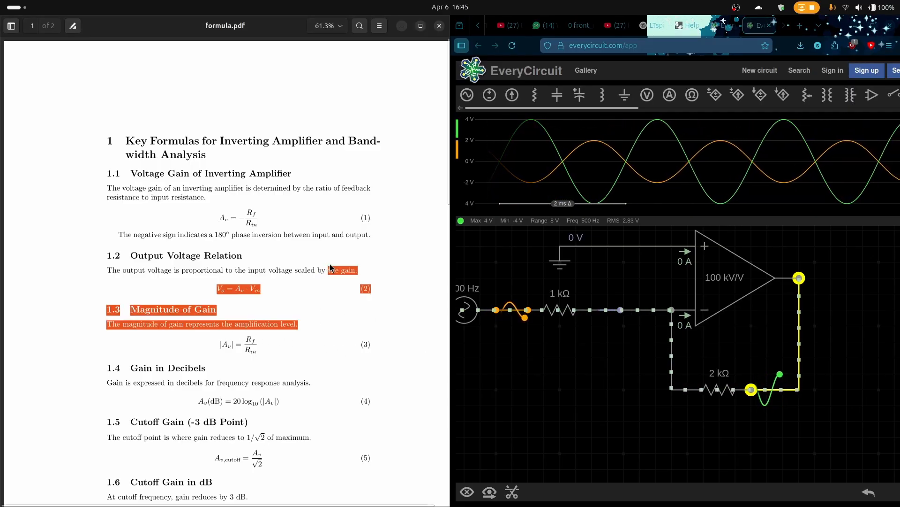
left_click(291, 280)
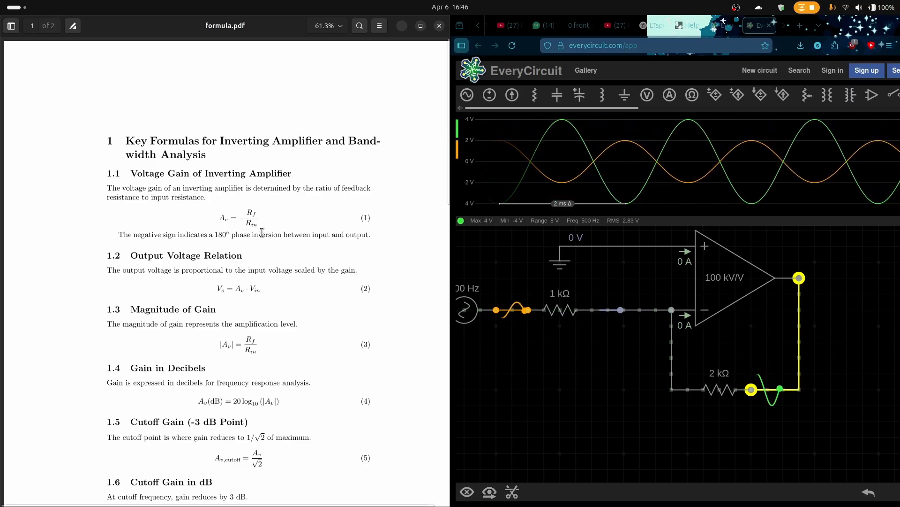
scroll(192, 286, "down", 1)
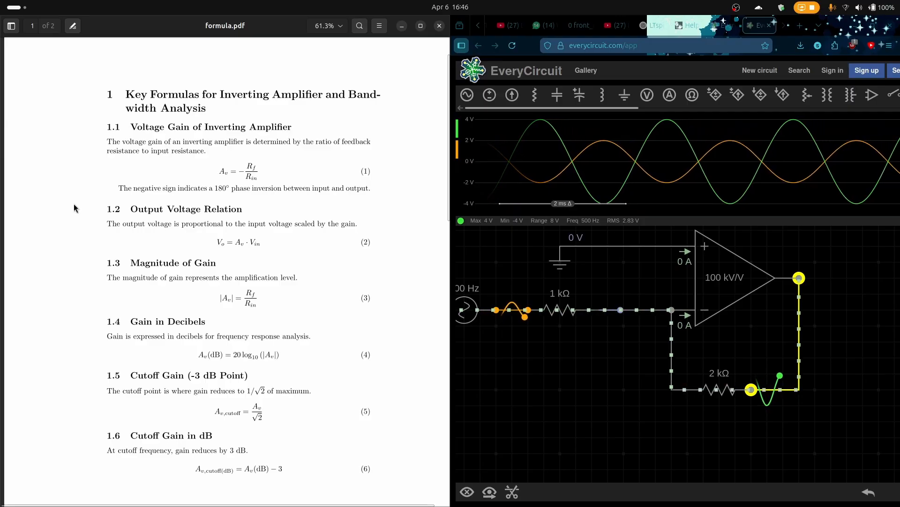
left_click_drag(99, 219, 267, 224)
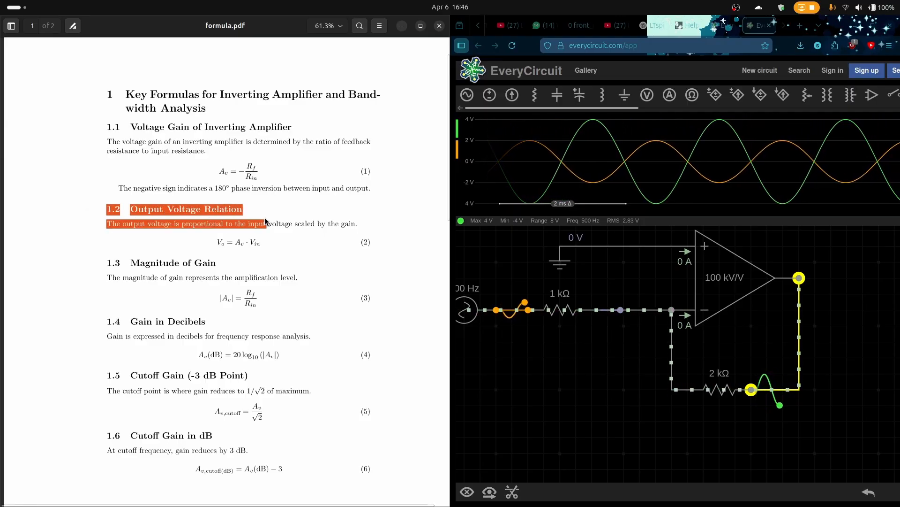
left_click(325, 257)
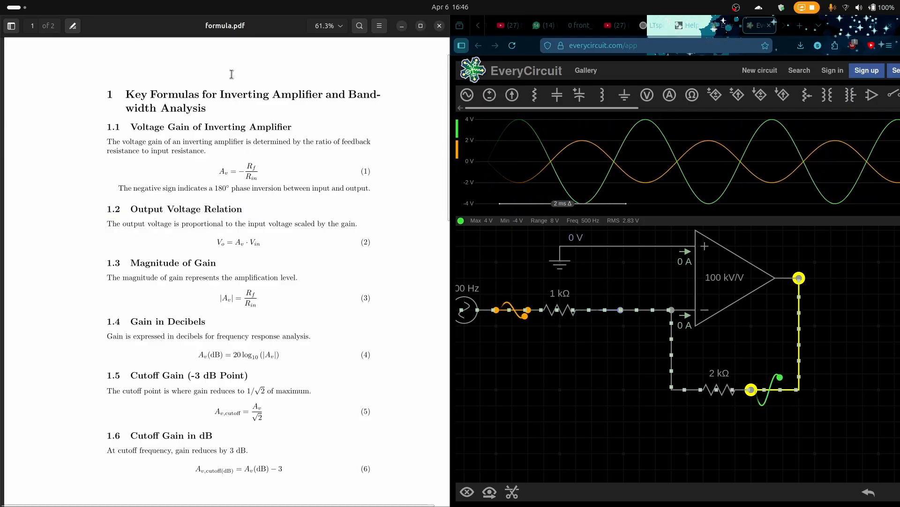
left_click_drag(265, 253, 252, 242)
left_click(255, 178)
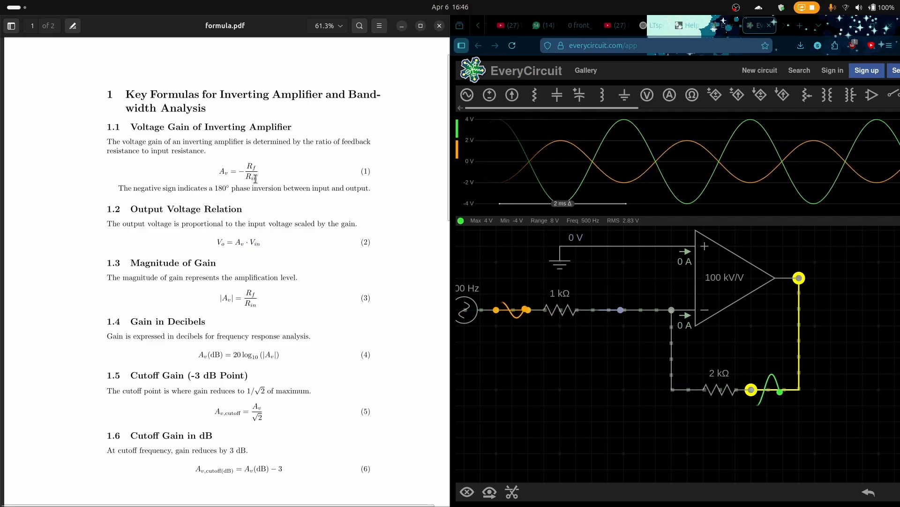
scroll(237, 245, "up", 2)
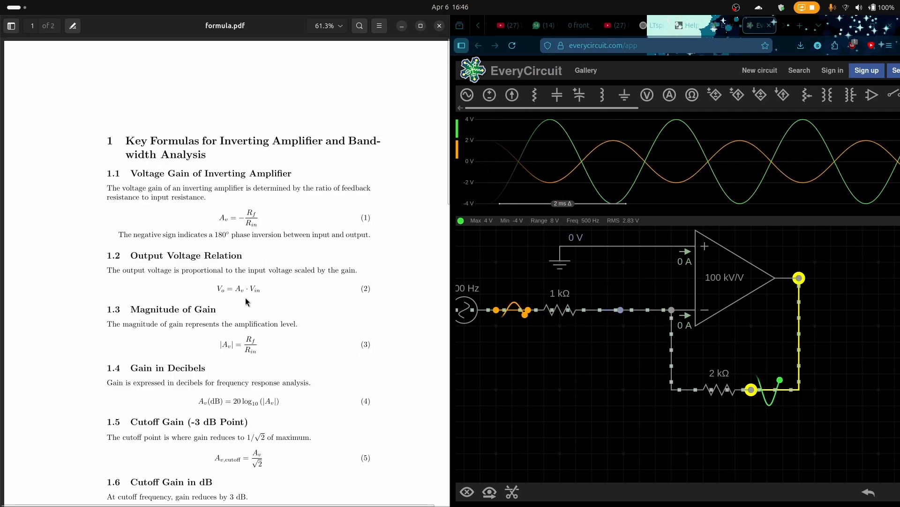
scroll(247, 288, "down", 2)
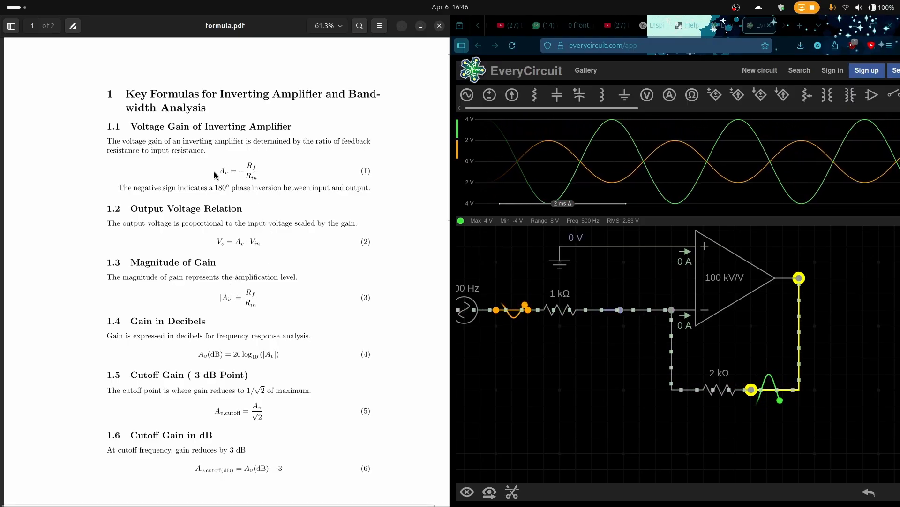
left_click_drag(214, 175, 232, 177)
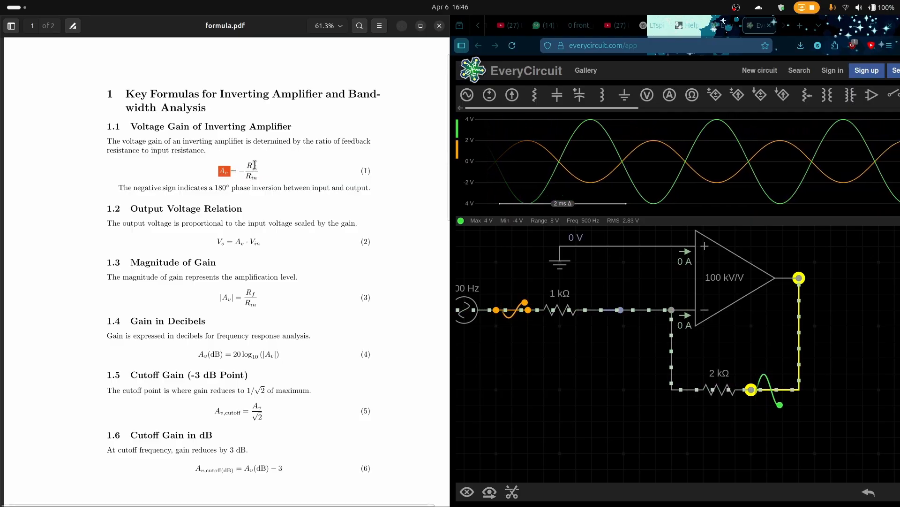
left_click(289, 220)
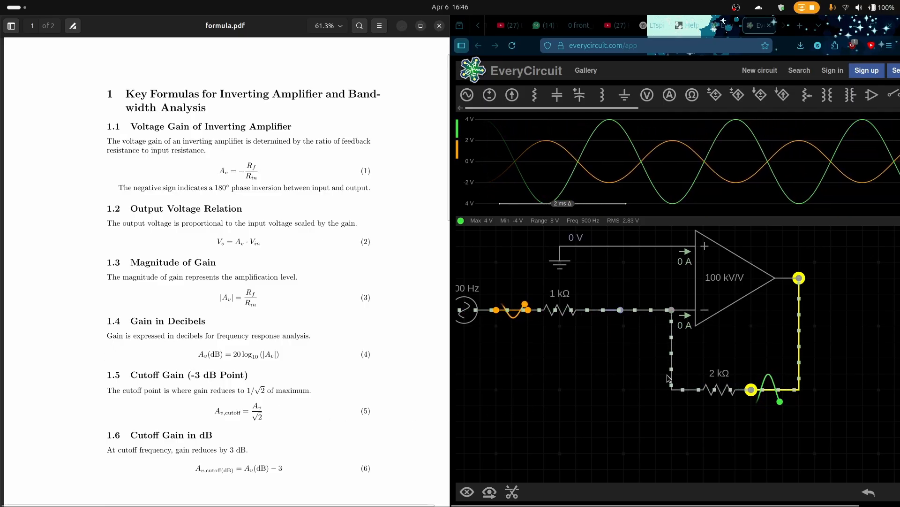
Set the op-amp's feedback resistor to 4 kΩ, then to 3 kΩ, and deselect it
left_click(727, 391)
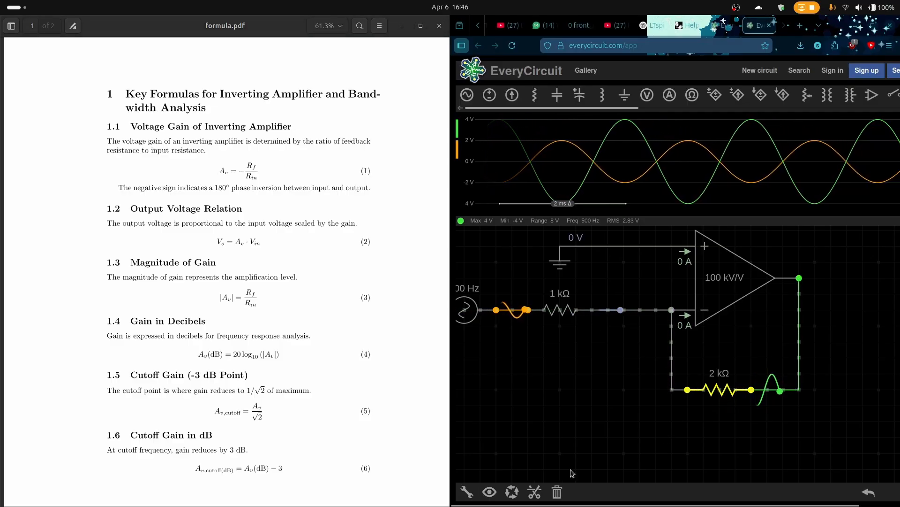
left_click(467, 491)
left_click(895, 464)
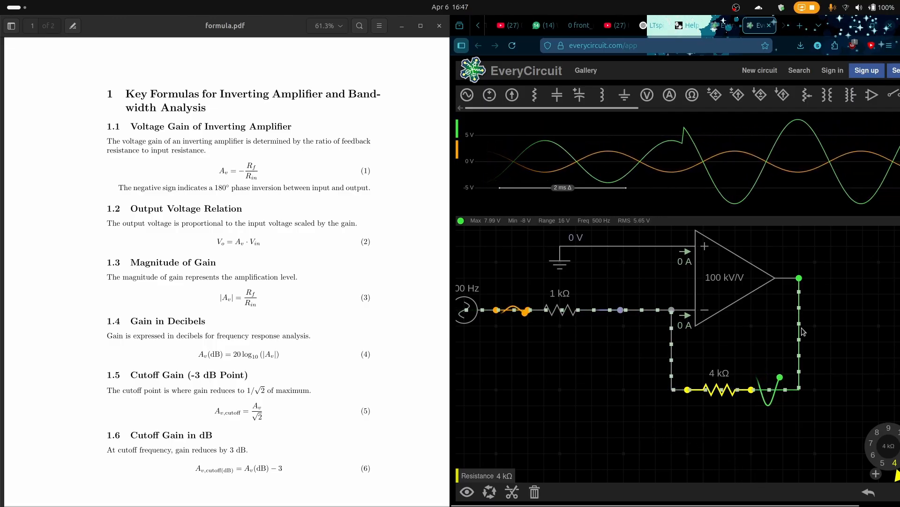
left_click(899, 458)
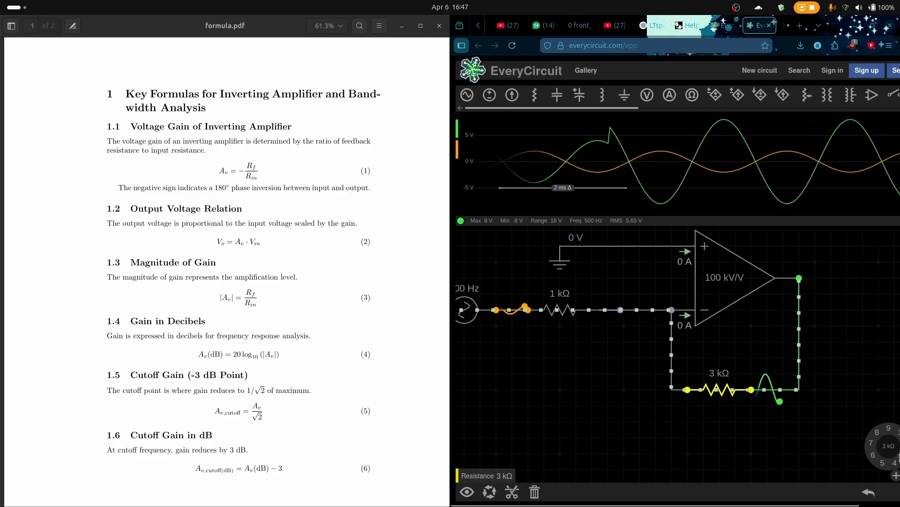
left_click(728, 427)
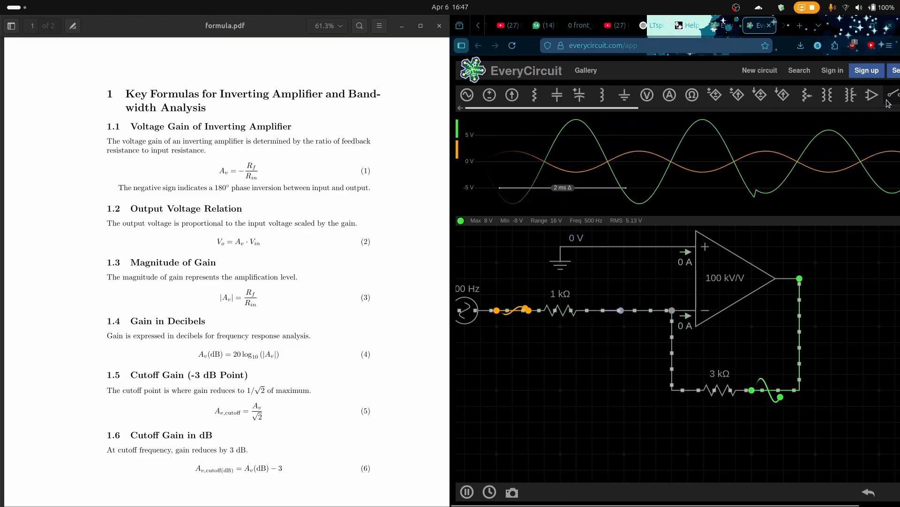
Refit the oscilloscope scale and split the output and input waveforms into separate plots
left_click(579, 196)
left_click(476, 121)
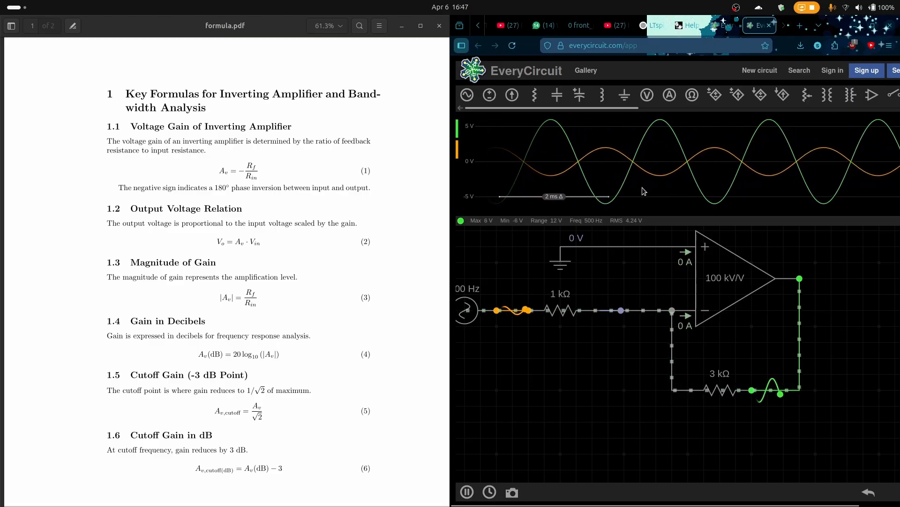
left_click(650, 165)
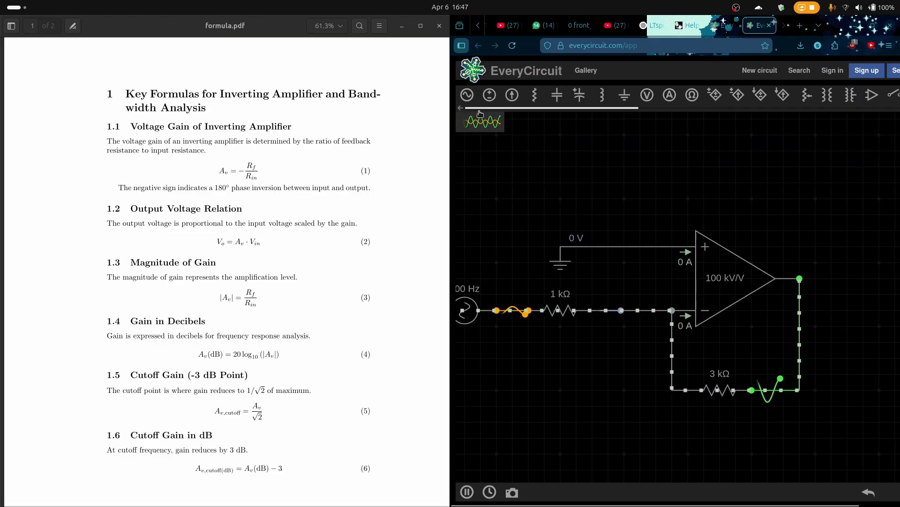
left_click(482, 126)
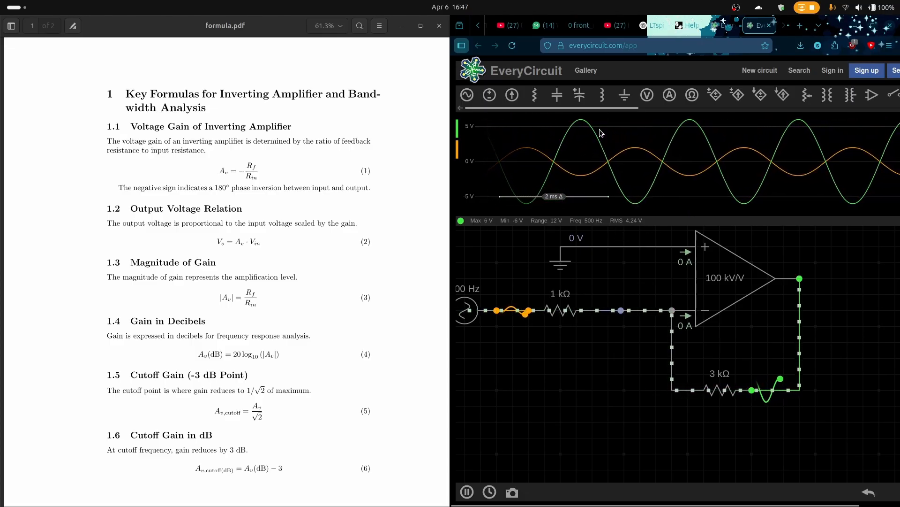
left_click(472, 178)
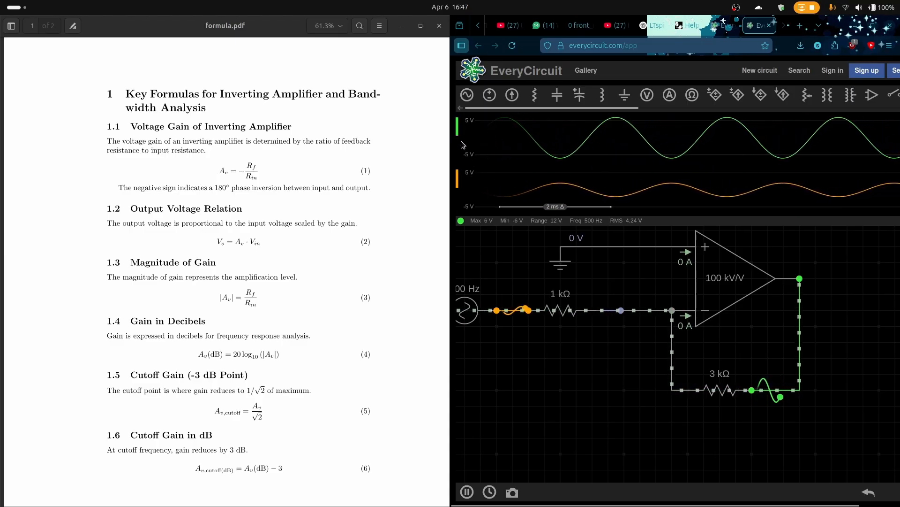
left_click(476, 155)
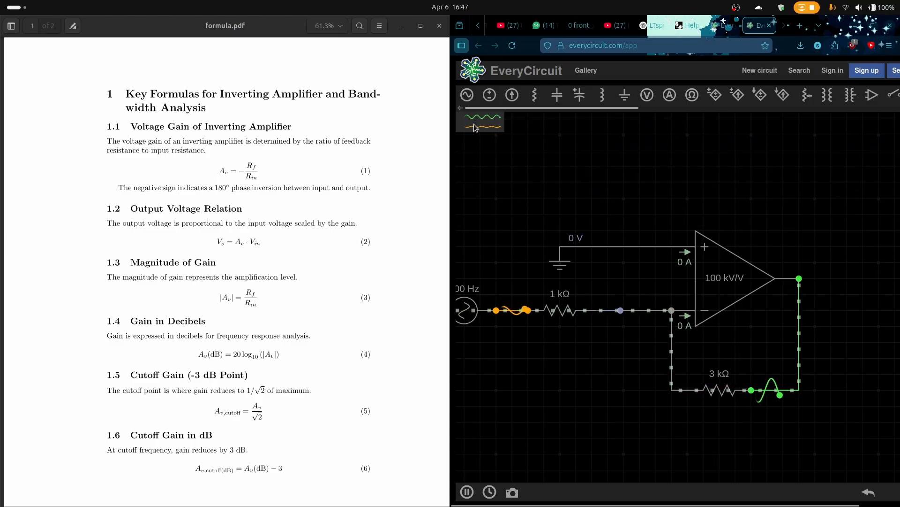
left_click(478, 132)
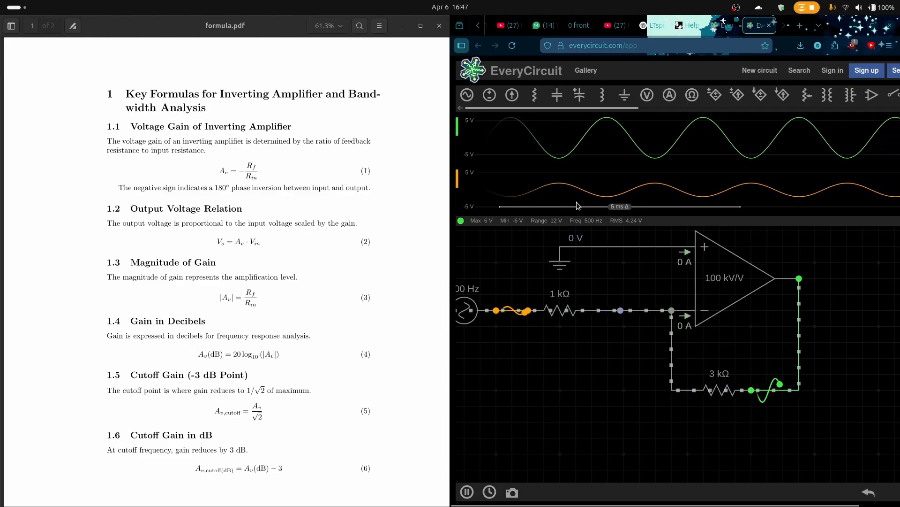
Compress the oscilloscope's time scale to 20 ms and merge the input and output waveforms into one plot
left_click_drag(640, 200, 859, 214)
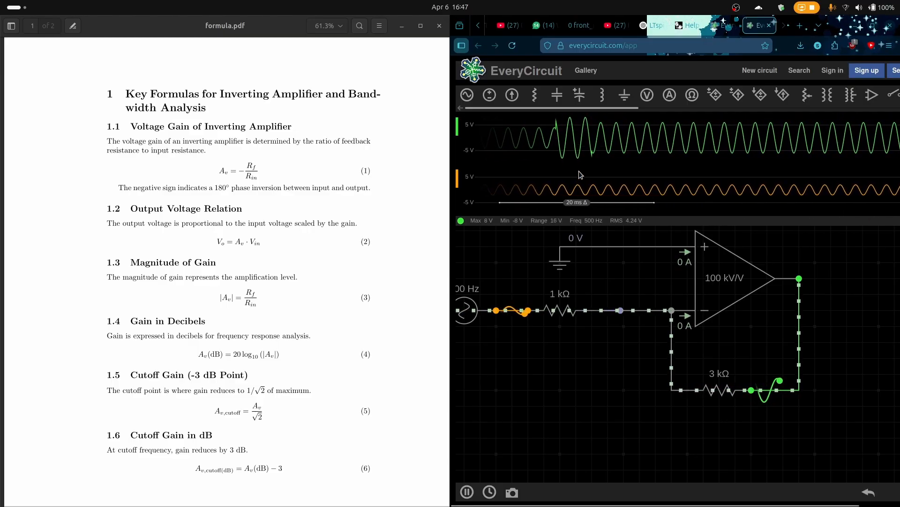
left_click_drag(457, 178, 457, 142)
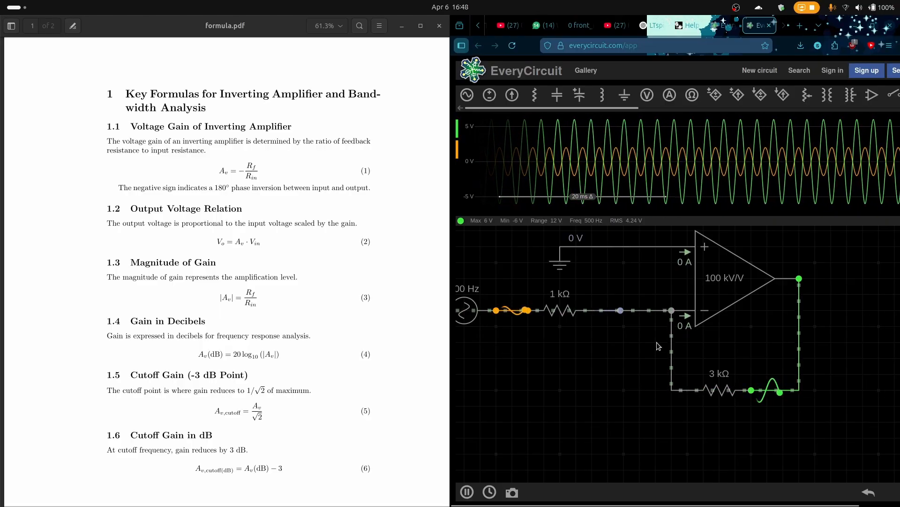
Set the op-amp's feedback resistor to 999 Ω and maximize the circuit simulator window
left_click(719, 394)
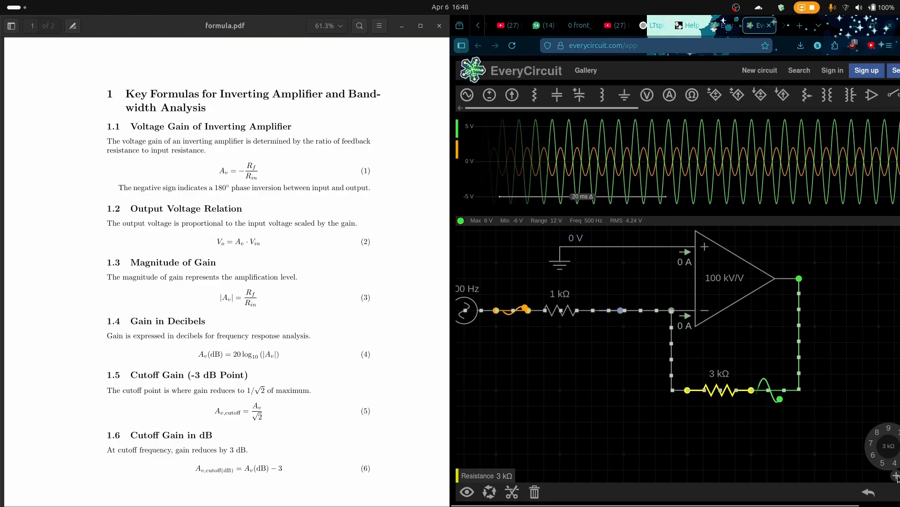
left_click(898, 437)
left_click(887, 417)
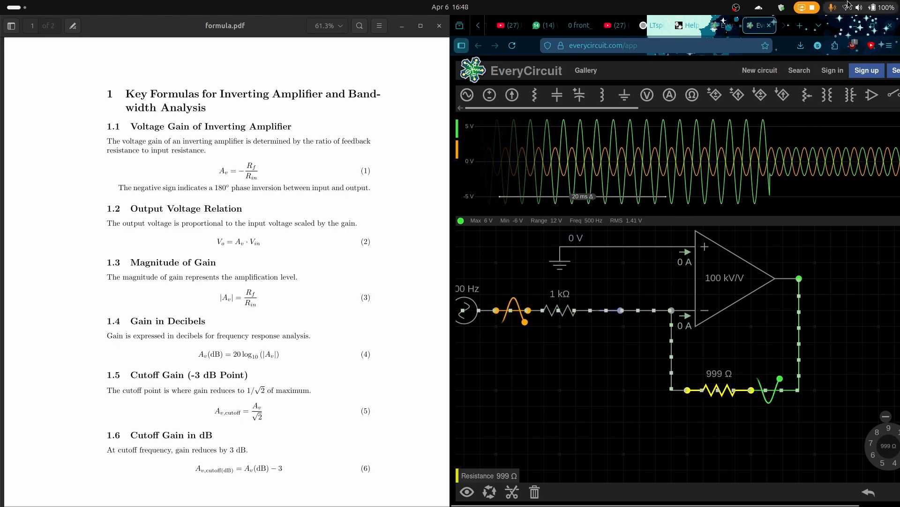
left_click(873, 25)
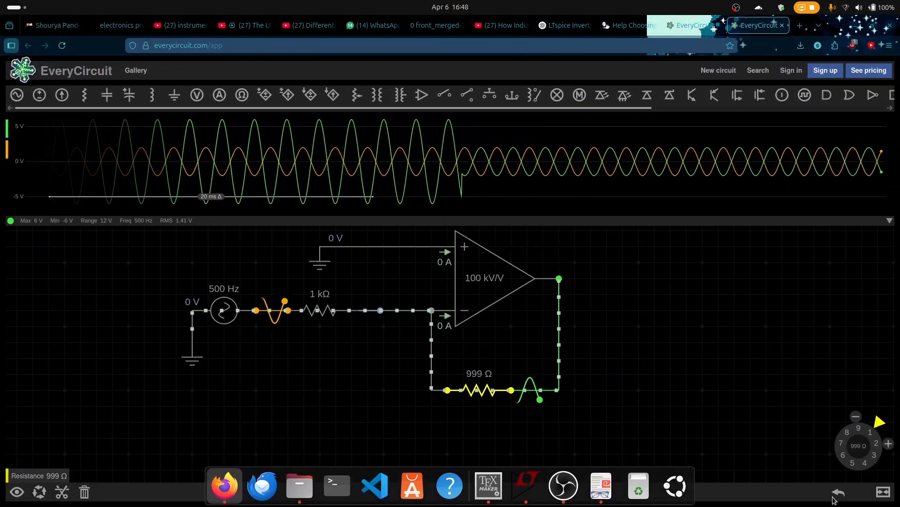
Raise the feedback resistor to about 2 kΩ, then fine-tune it in small increments to 2.2 kΩ
left_click(877, 444)
left_click(884, 464)
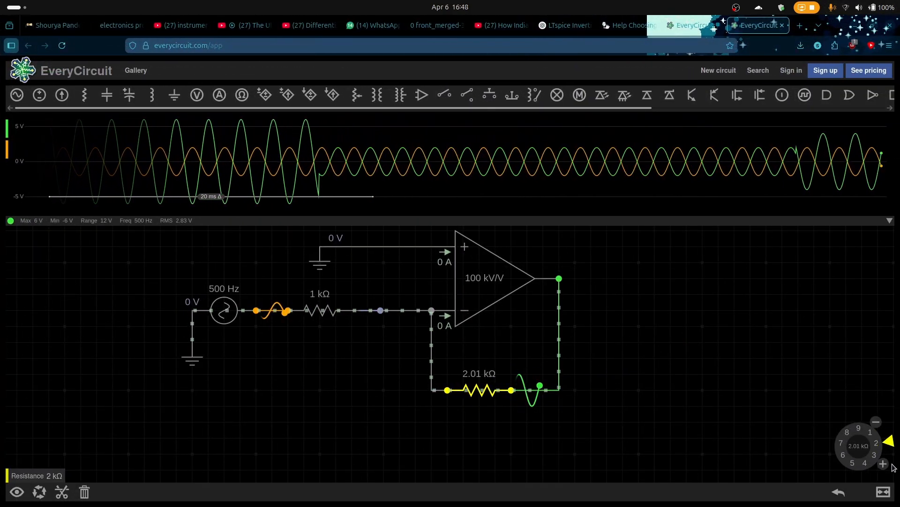
left_click(883, 464)
left_click(884, 464)
left_click(884, 464)
left_click(884, 465)
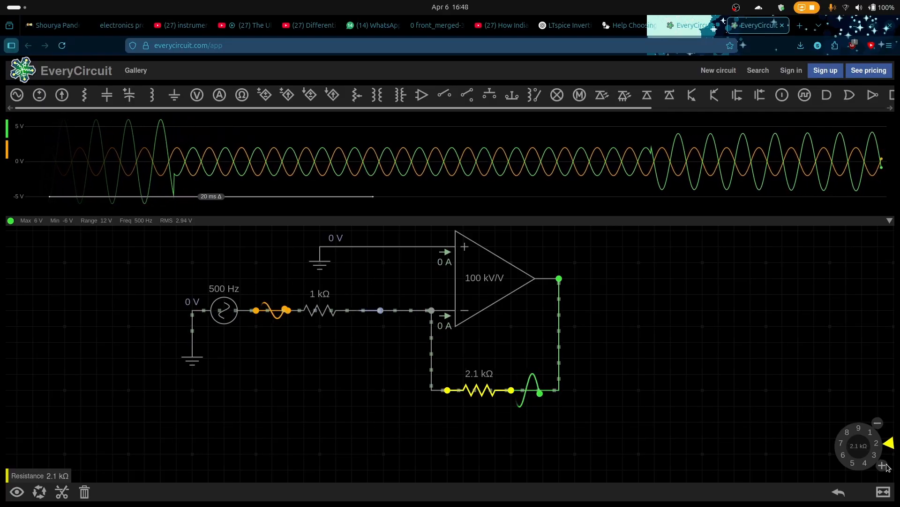
left_click(883, 465)
left_click(882, 467)
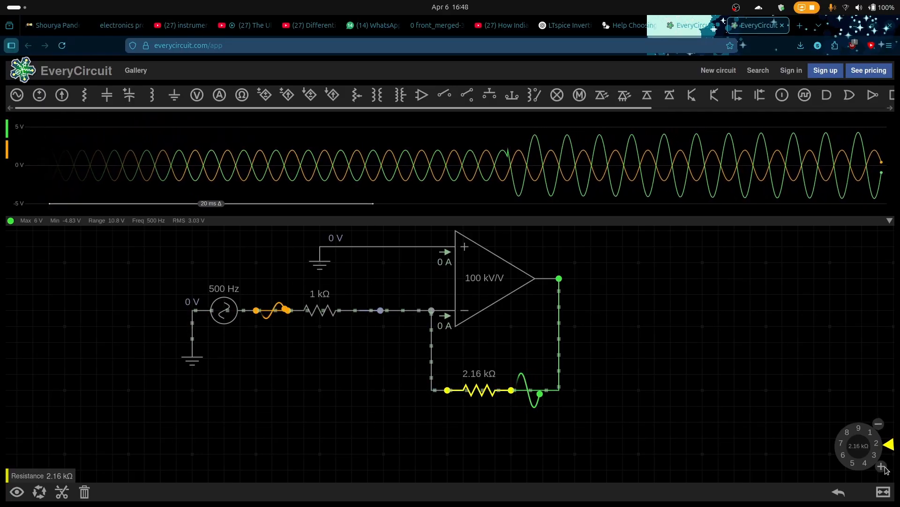
left_click(883, 467)
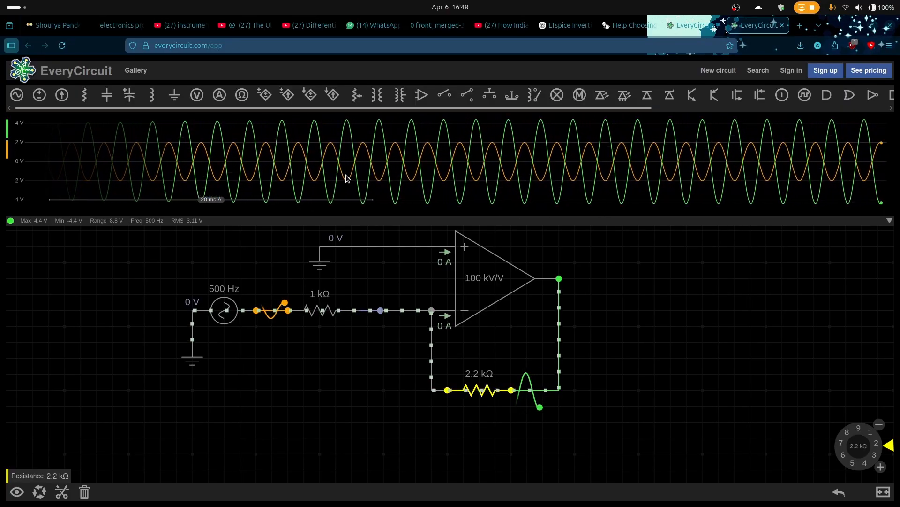
Stretch the oscilloscope's time scale to 5 ms and recentre the amplifier circuit with nothing selected
left_click_drag(174, 264, 223, 302)
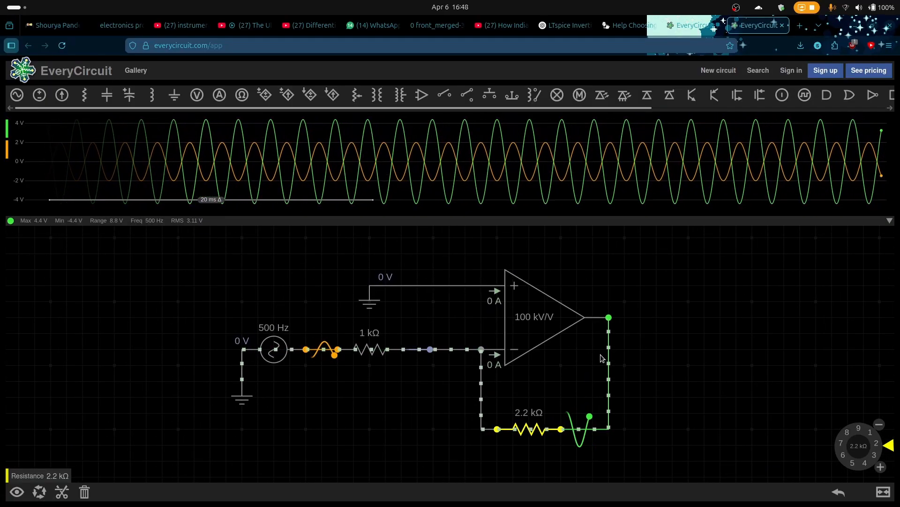
scroll(597, 347, "down", 5)
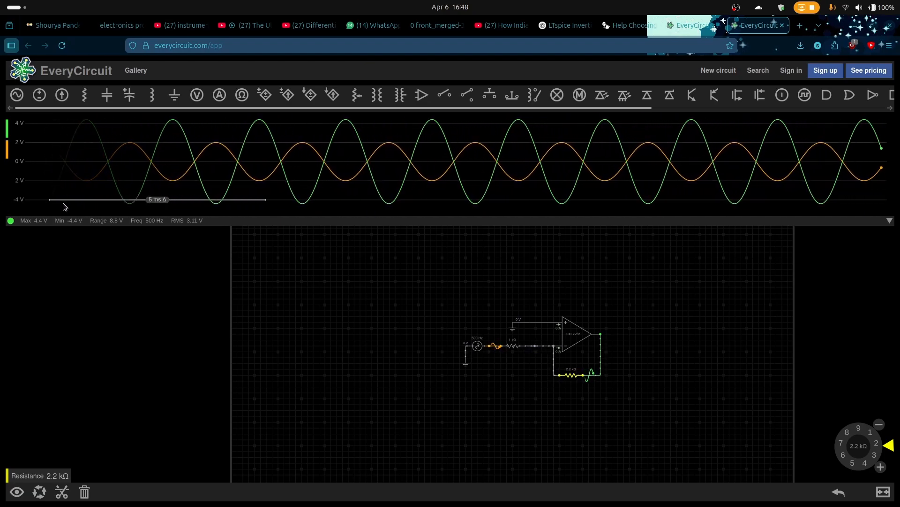
left_click_drag(129, 201, 67, 202)
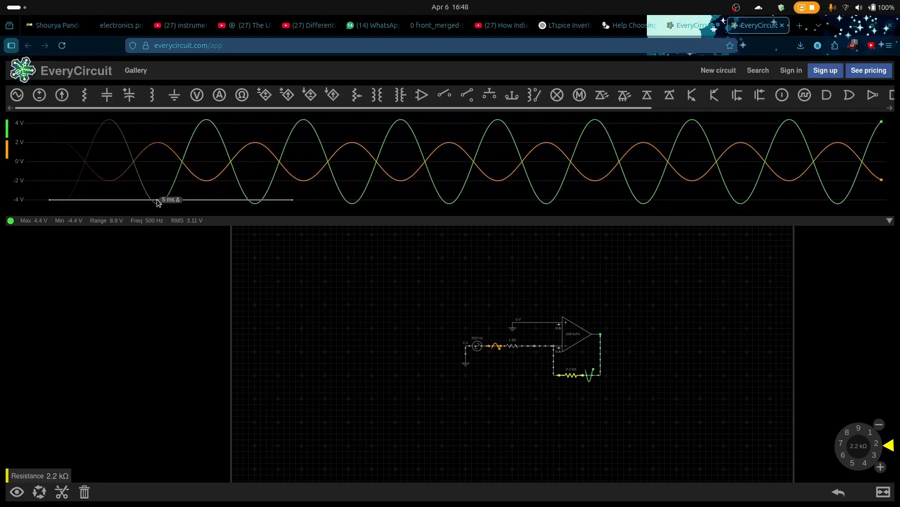
left_click_drag(624, 397, 558, 374)
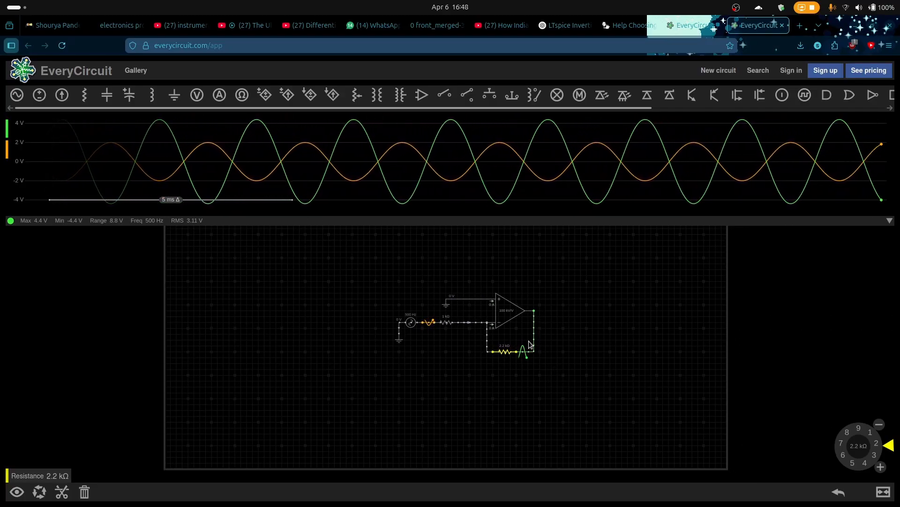
scroll(529, 342, "up", 4)
scroll(514, 315, "down", 2)
left_click(484, 314)
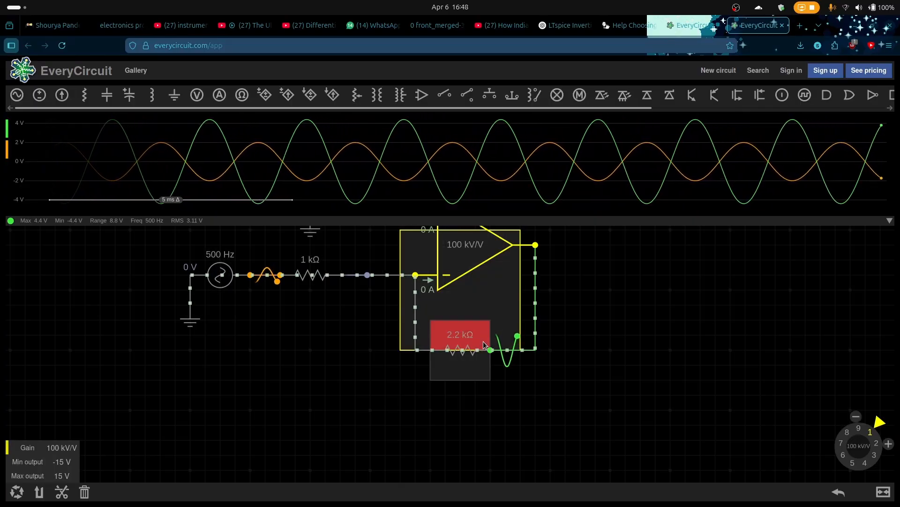
left_click_drag(617, 316, 698, 395)
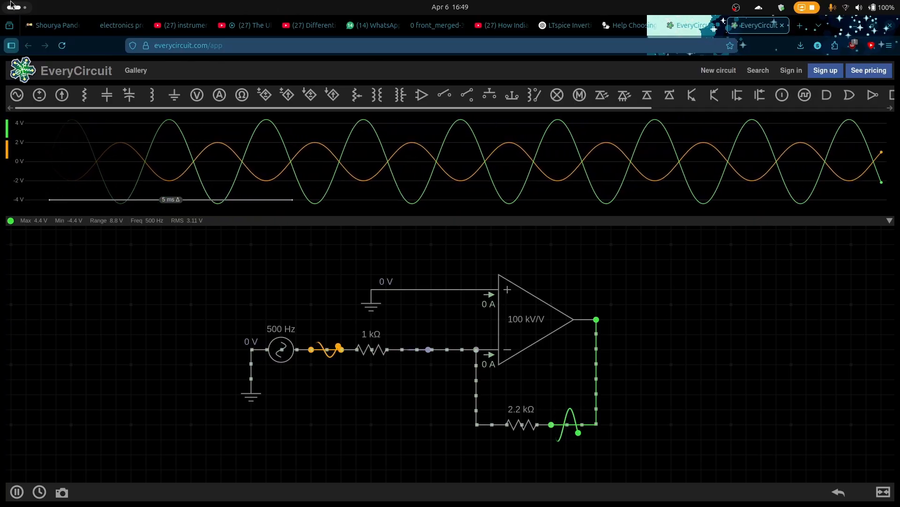
Switch to the LTspice schematic and set the sine source V1's amplitude to 2 V
mouse_move(1, 3)
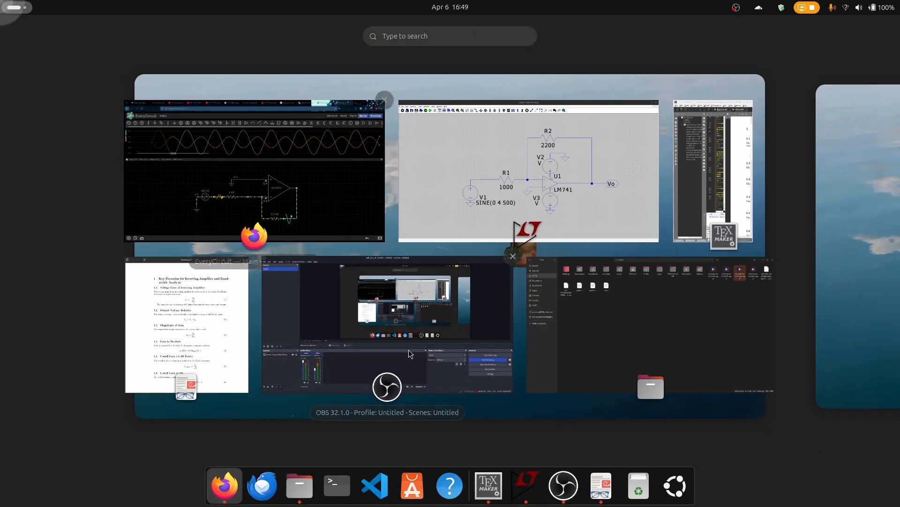
left_click(457, 203)
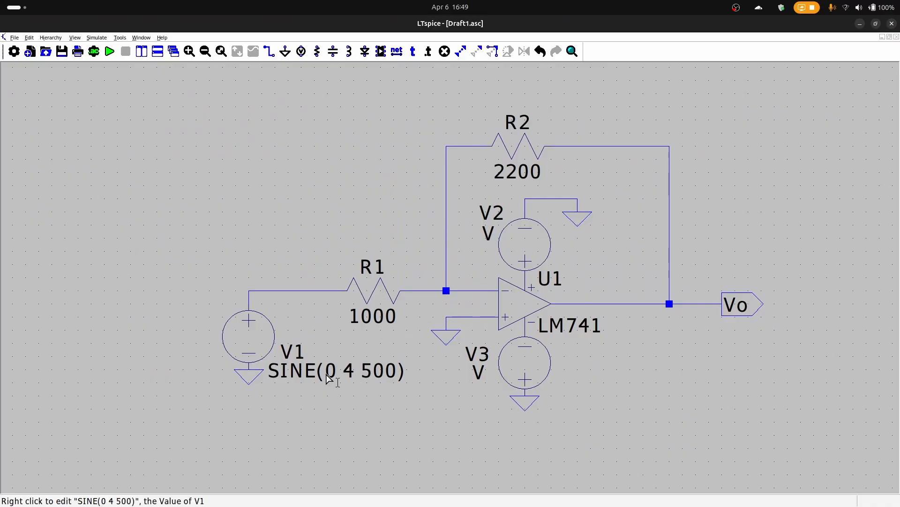
left_click_drag(245, 334, 239, 337)
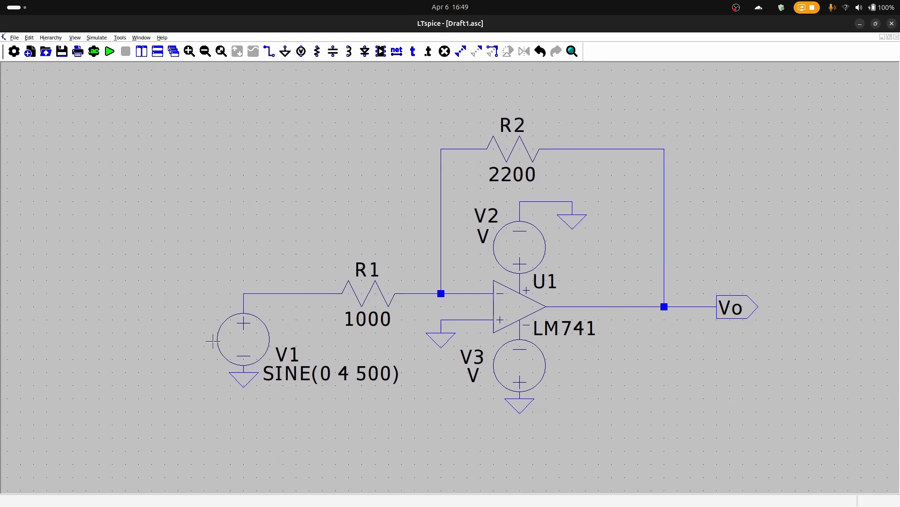
right_click(261, 346)
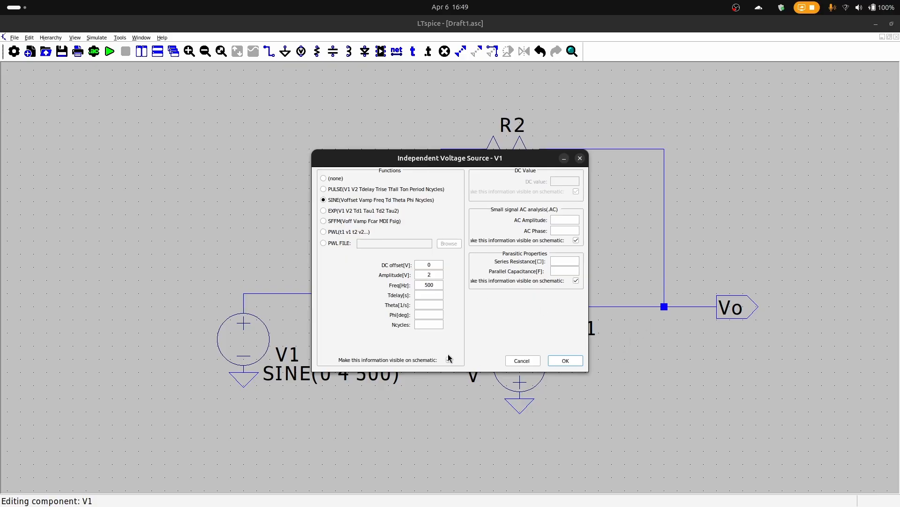
left_click(565, 361)
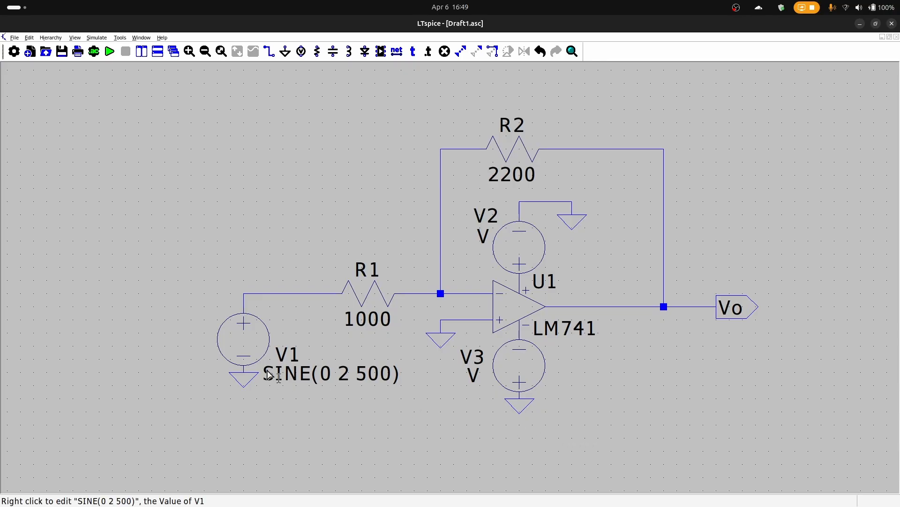
Configure a transient analysis with stop time 2, start time 0 and maximum timestep 0.1, and place its directive below V1
left_click(93, 50)
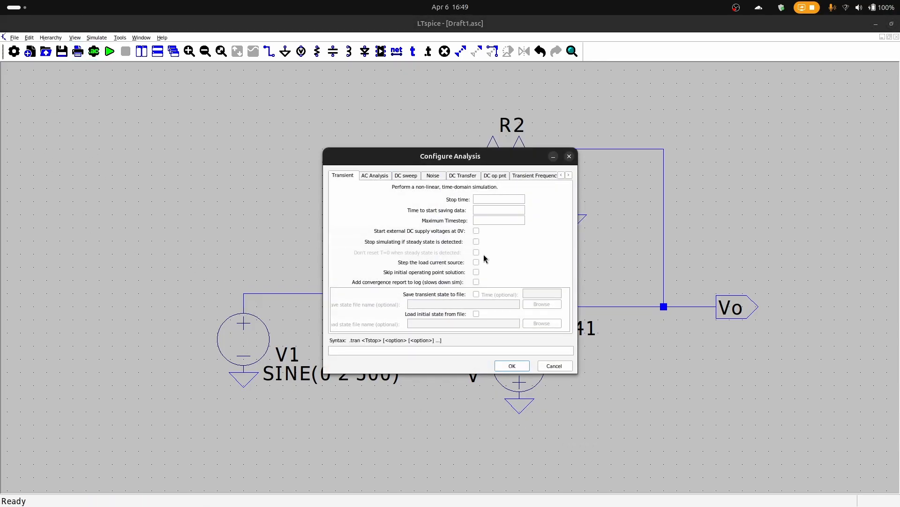
type("2 ")
type("0")
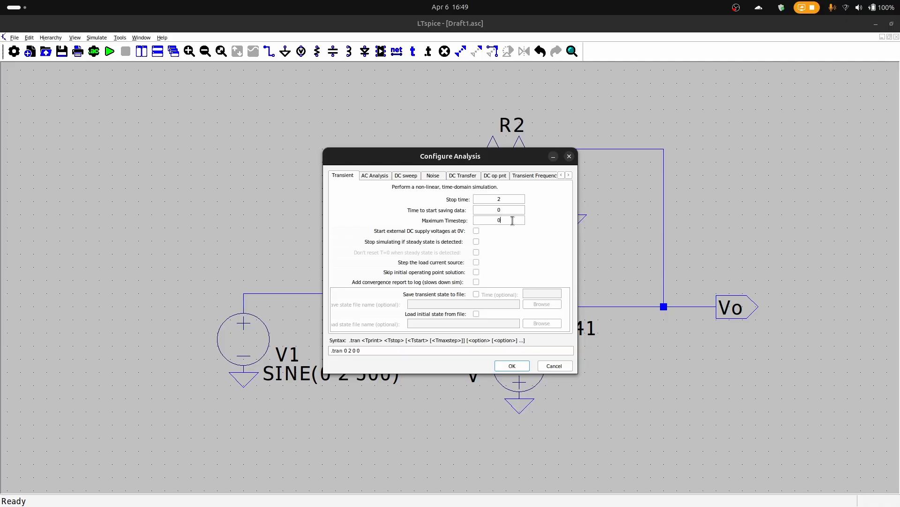
type("1")
left_click(511, 366)
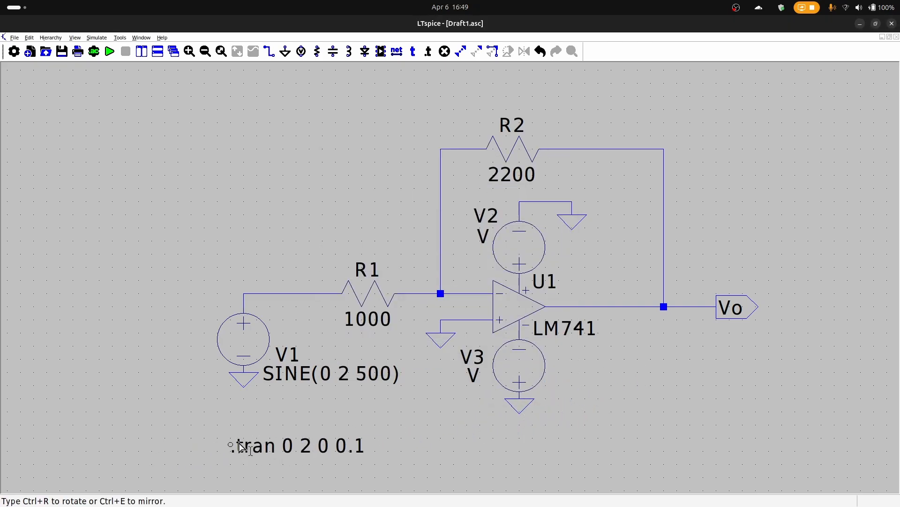
left_click(257, 437)
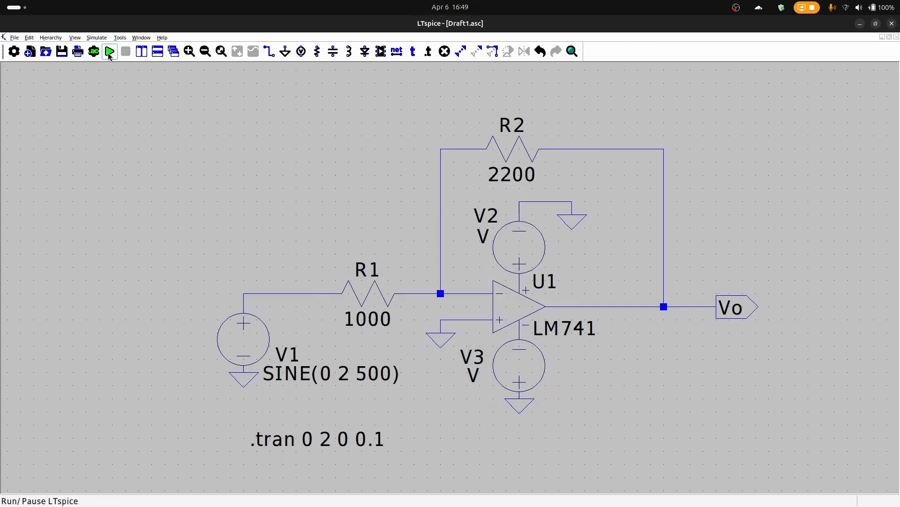
Run the simulation and plot the voltages at the input wire between V1 and R1 and at output Vo
left_click(110, 51)
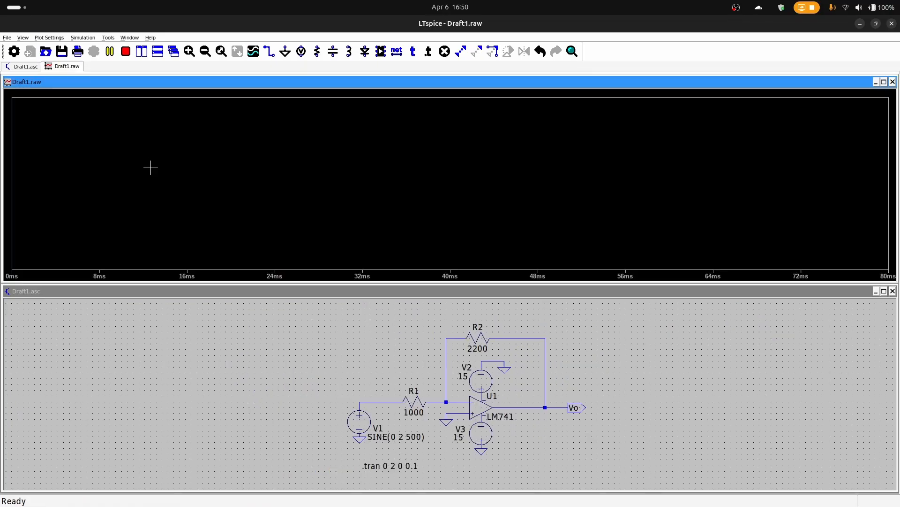
left_click(384, 398)
left_click(383, 397)
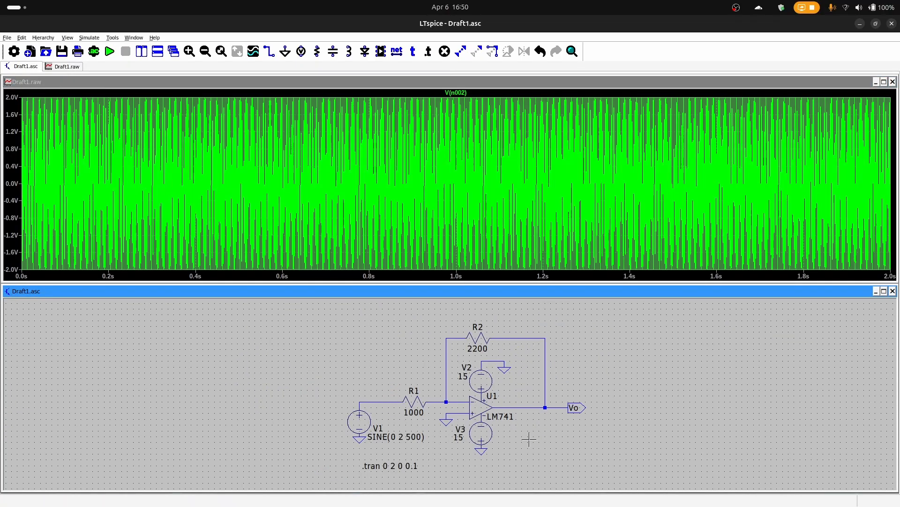
right_click(557, 409)
left_click(549, 411)
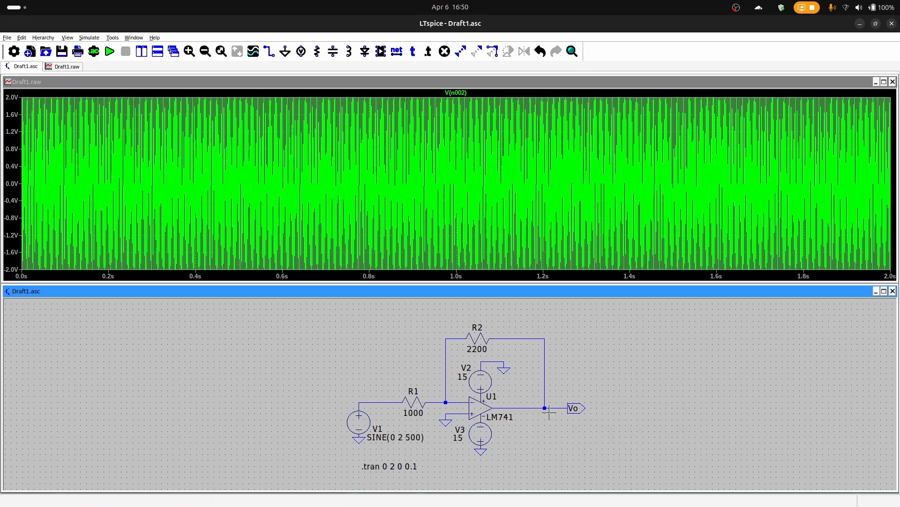
left_click(557, 407)
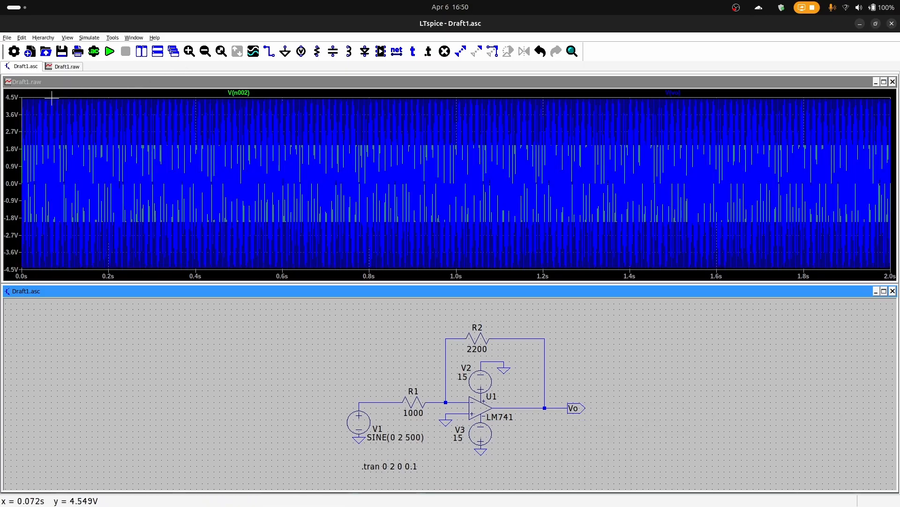
Zoom the waveform plot in to a few cycles between about 59 and 65 ms to compare input and output
left_click_drag(36, 99, 397, 278)
left_click_drag(81, 91, 358, 266)
left_click_drag(73, 108, 410, 277)
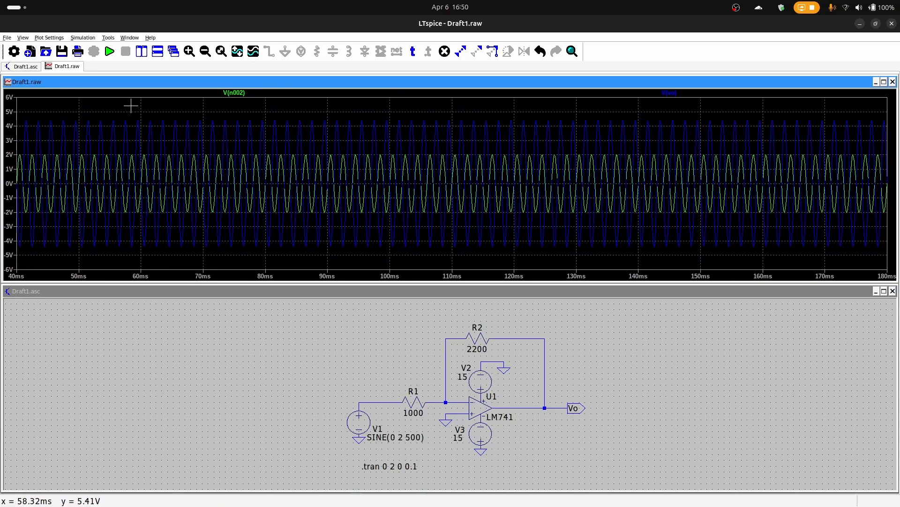
left_click_drag(131, 106, 337, 225)
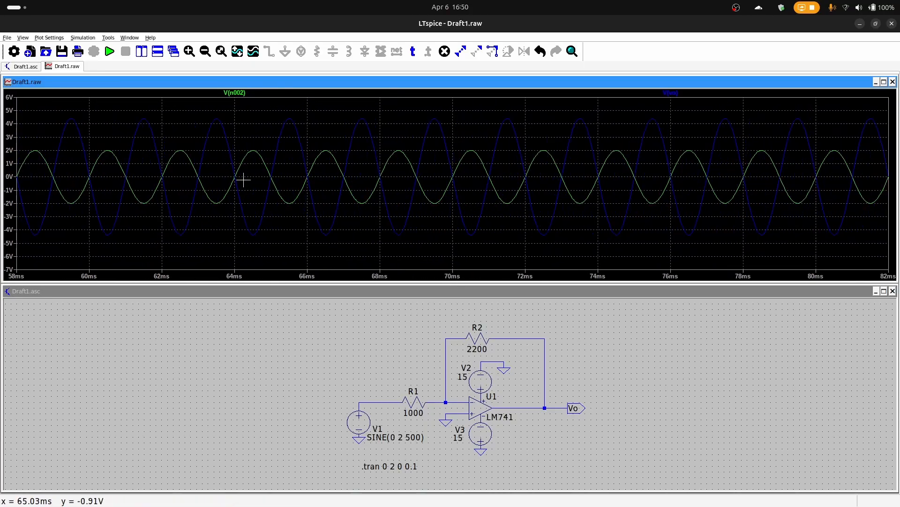
left_click_drag(56, 102, 283, 256)
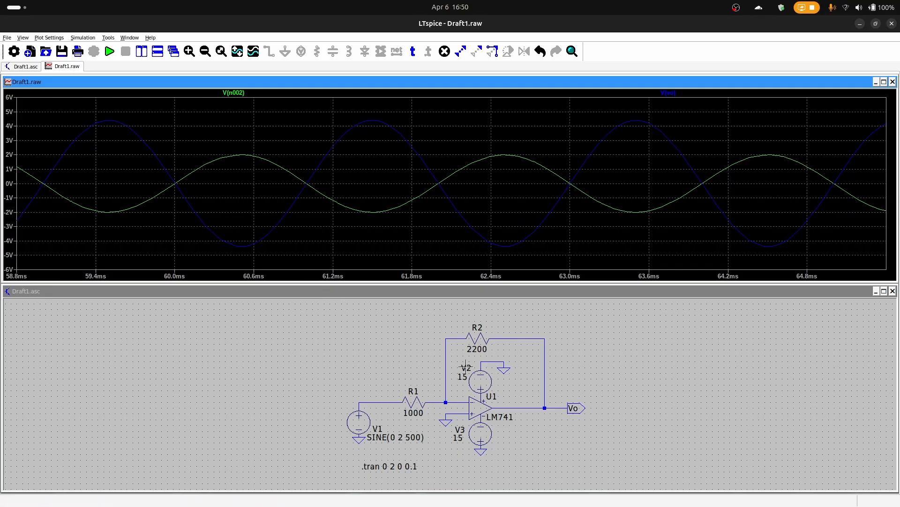
Plot the current through feedback resistor R2 and set its resistance to 2000 Ω
right_click(482, 336)
key("Escape")
left_click(477, 338)
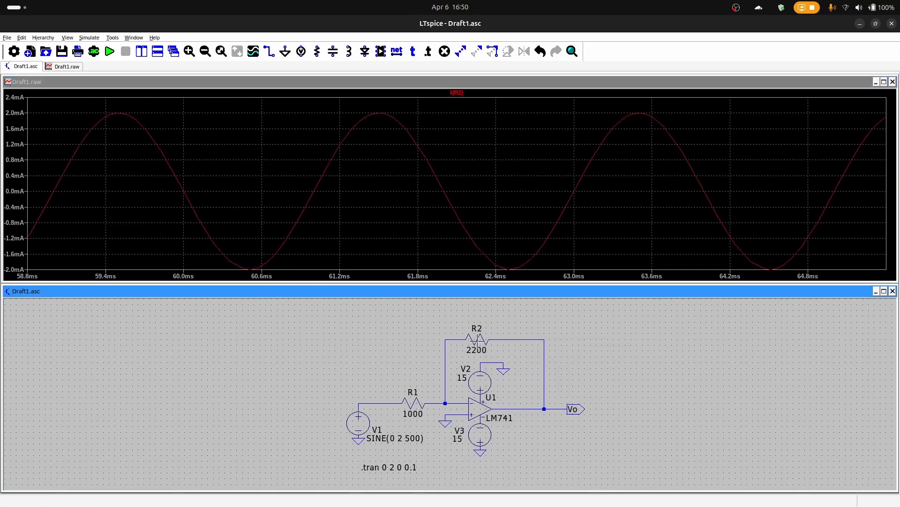
right_click(477, 337)
type("20")
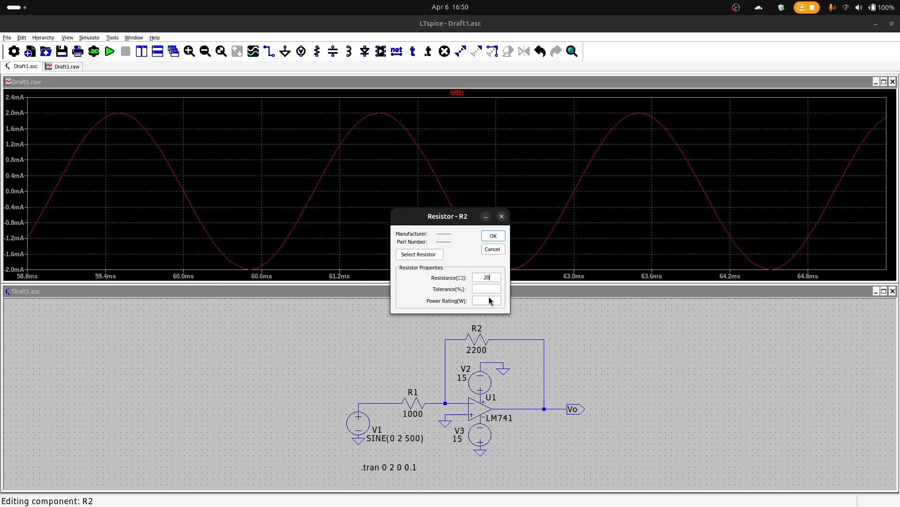
type("00")
left_click(488, 239)
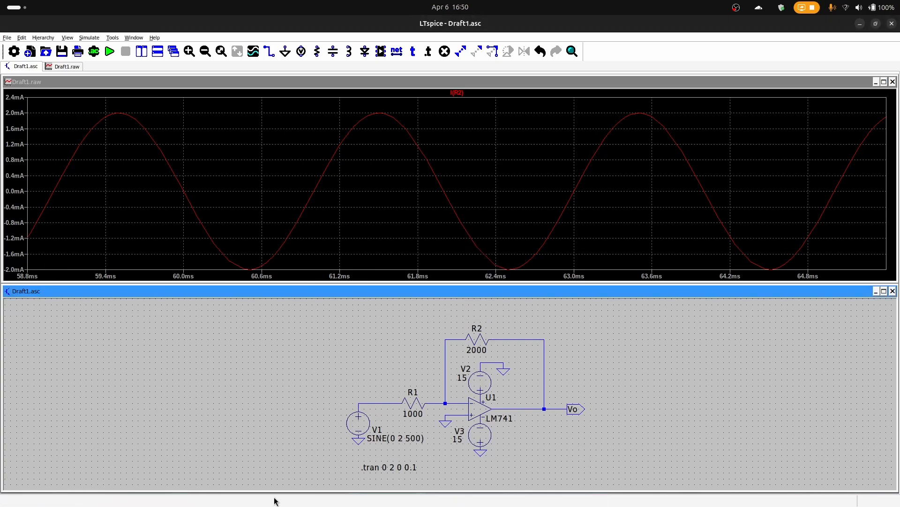
left_click(493, 124)
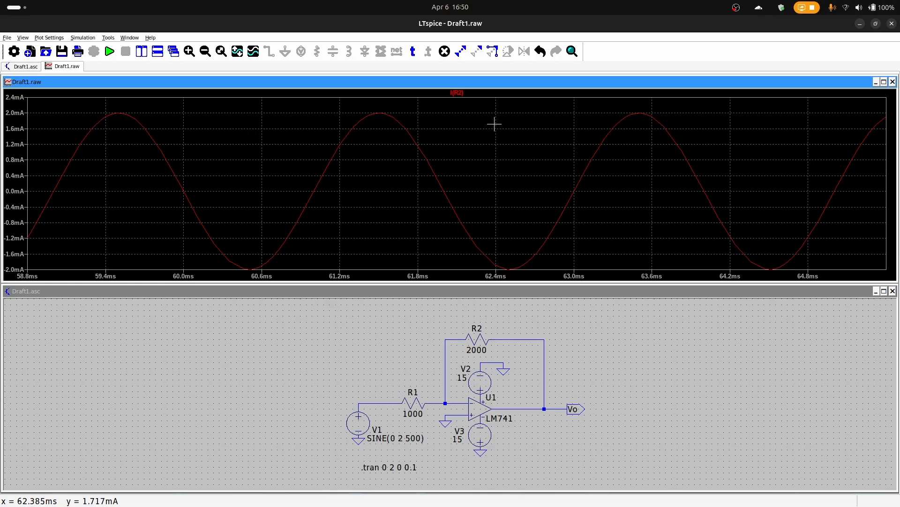
Rerun the simulation and close both the trace cursor read-out and the plot of R2's current
left_click(455, 93)
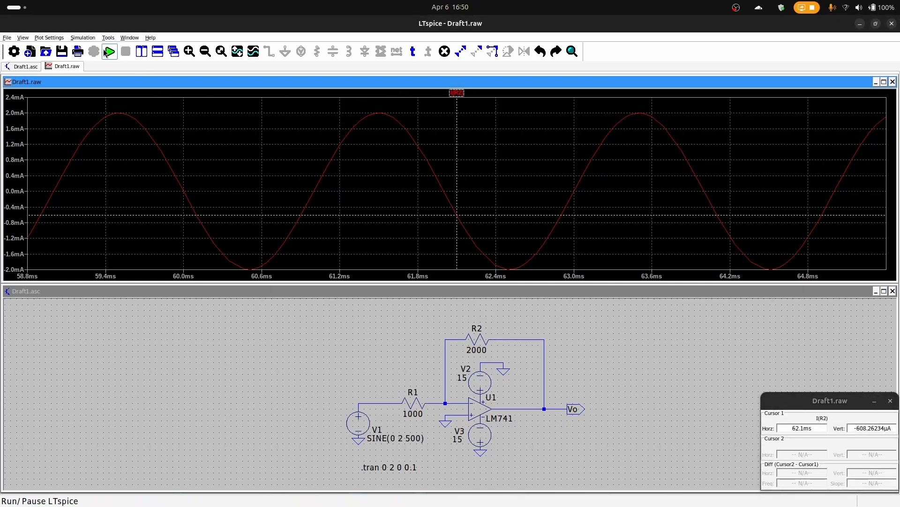
left_click(108, 50)
left_click(891, 400)
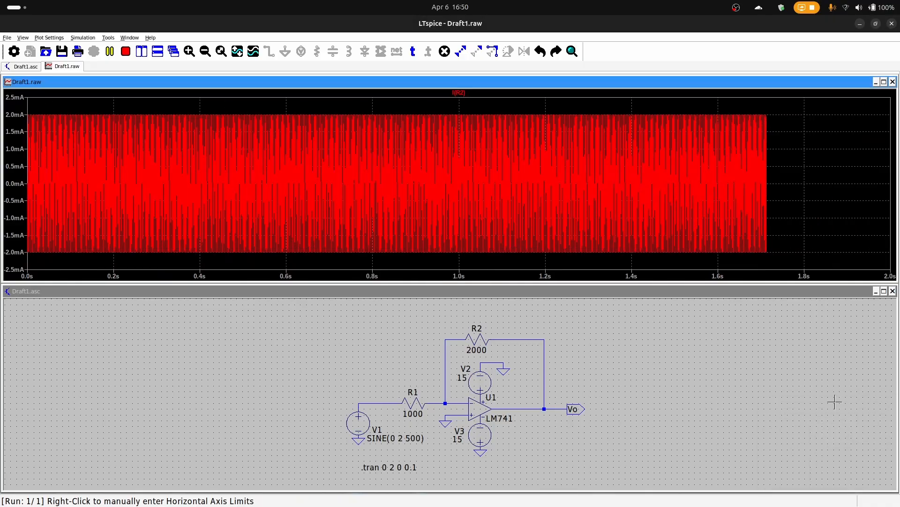
left_click(893, 82)
left_click(884, 278)
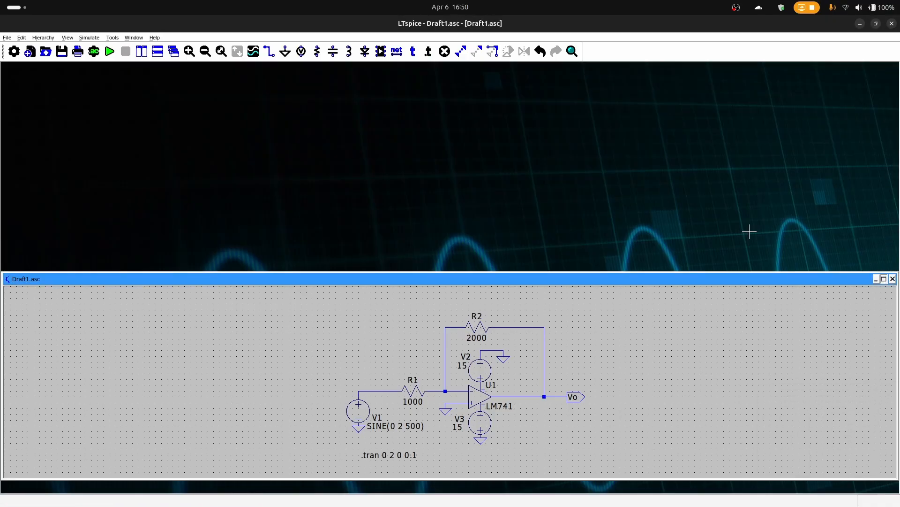
Run the simulation again and plot the voltages at the input wire between V1 and R1 and at output Vo
left_click(110, 51)
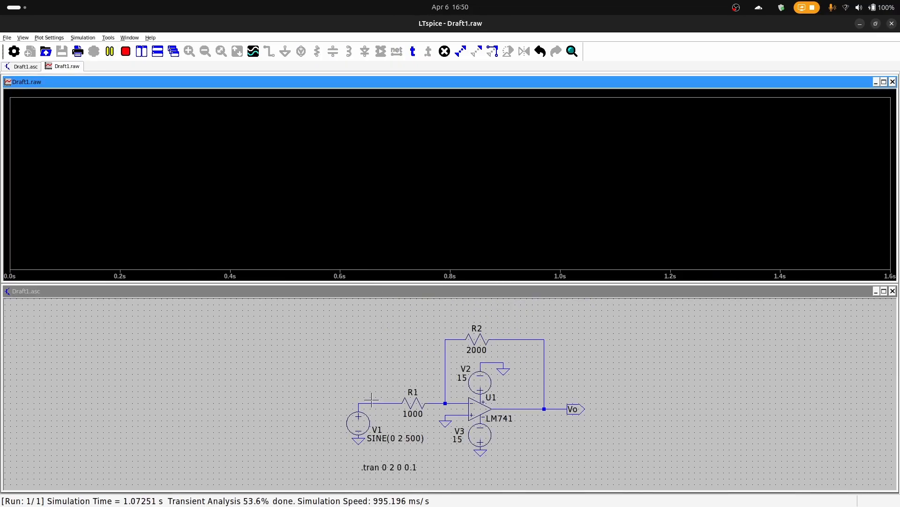
left_click(371, 404)
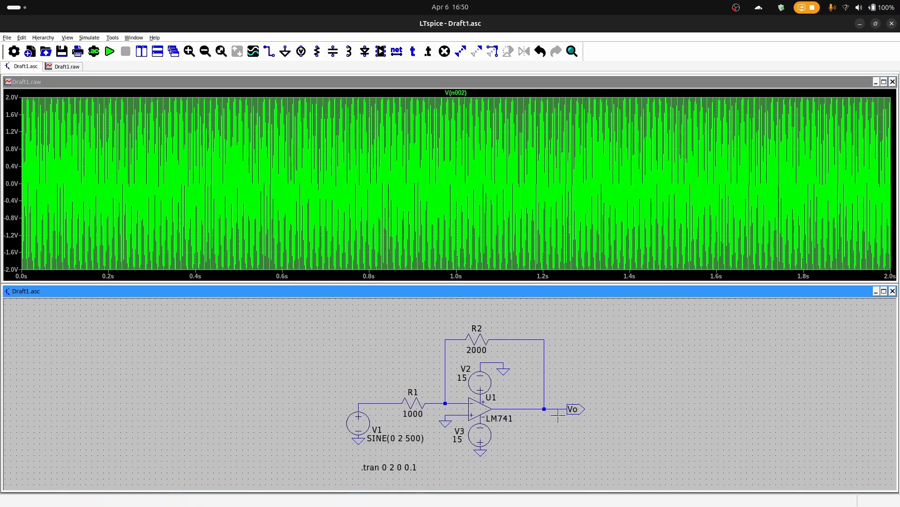
left_click(570, 403)
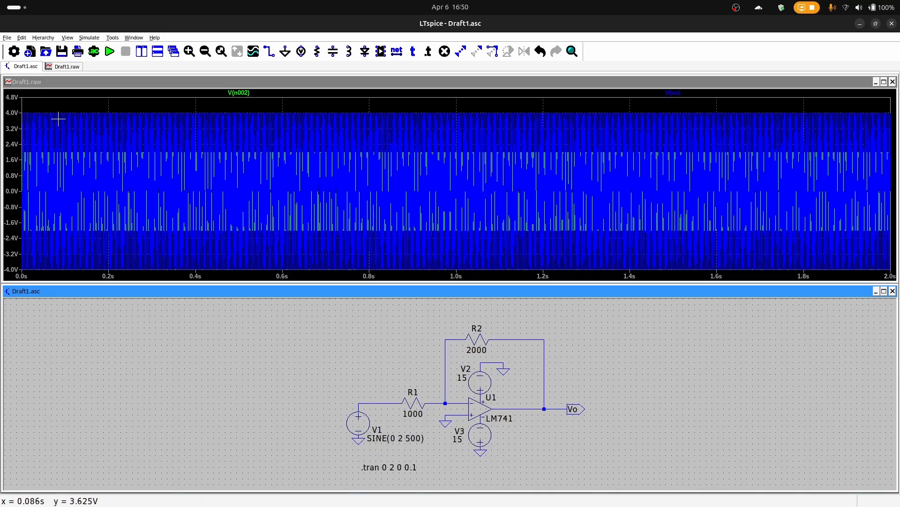
Zoom the waveform plot to the range from about 108 to 126 ms to compare input and output amplitudes
mouse_move(53, 99)
left_mouse_down()
mouse_move(123, 176)
mouse_move(354, 308)
mouse_move(372, 306)
mouse_move(378, 289)
left_mouse_up()
left_click_drag(54, 101, 365, 307)
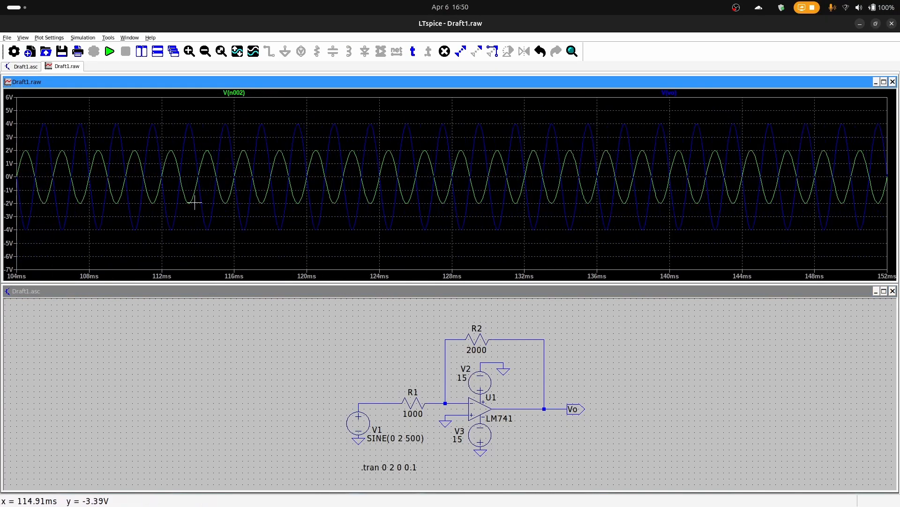
left_click_drag(103, 98, 369, 268)
left_click_drag(55, 103, 221, 258)
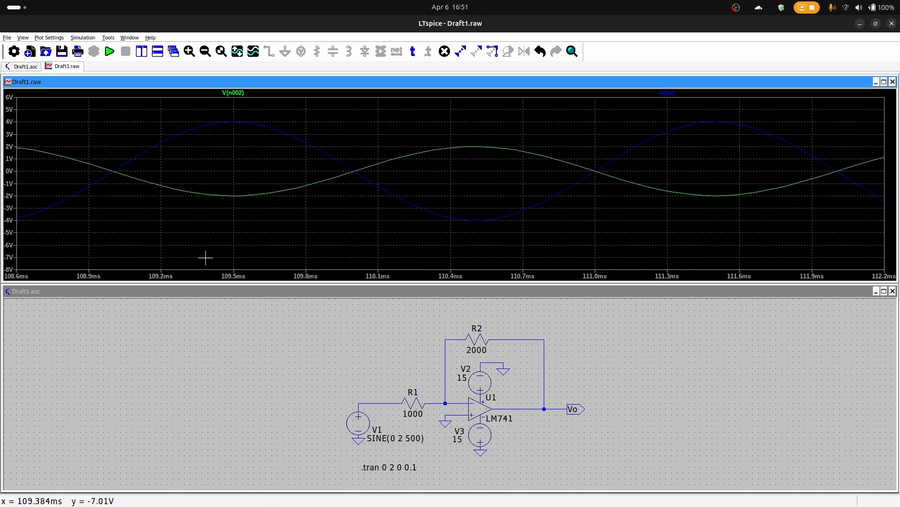
key("ctrl+z")
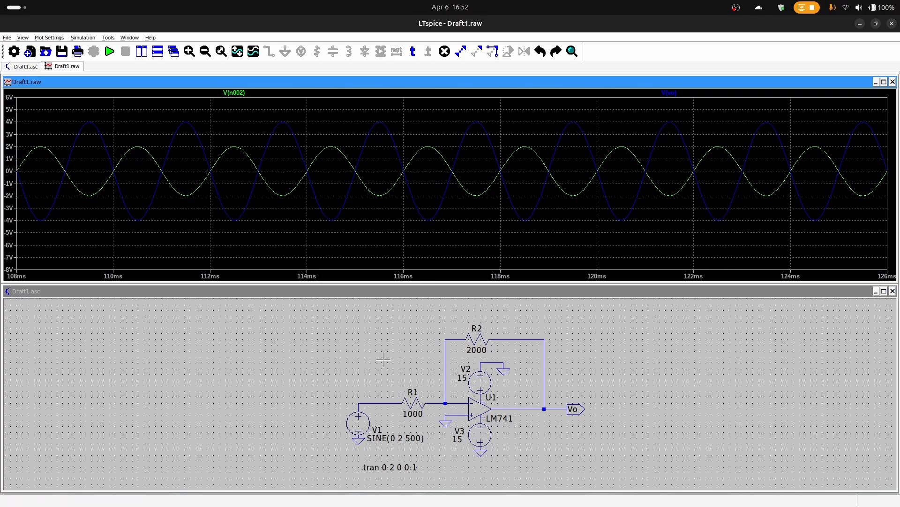
Switch to EveryCircuit, raise the sine source's amplitude to 30 V to clip the output, and set it back to 2 V
mouse_move(1, 1)
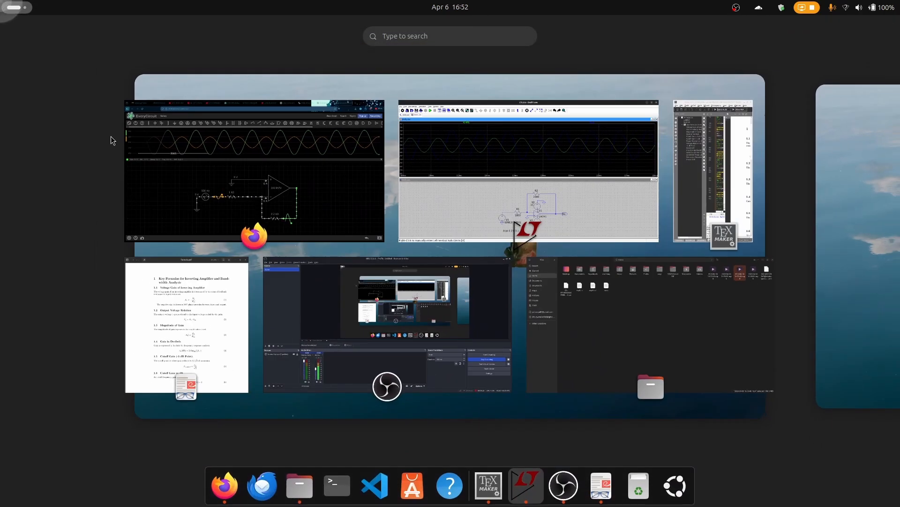
left_click(290, 218)
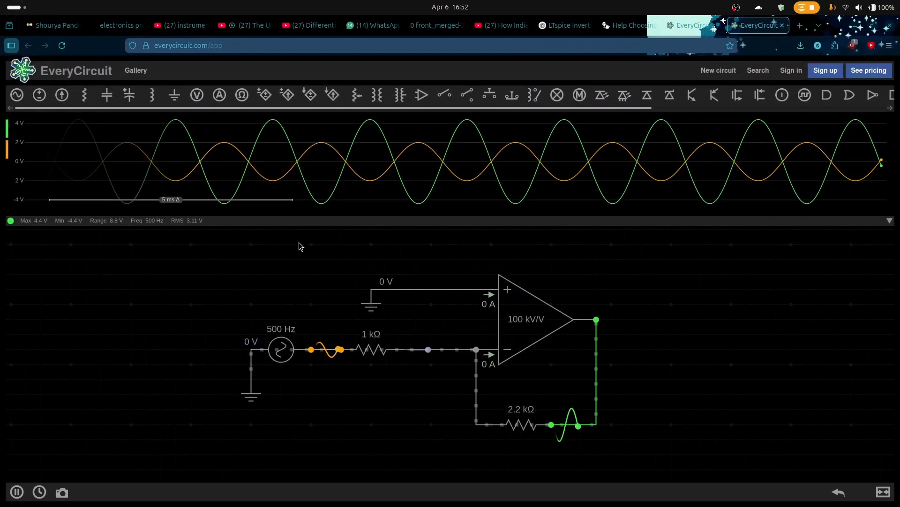
left_click(280, 359)
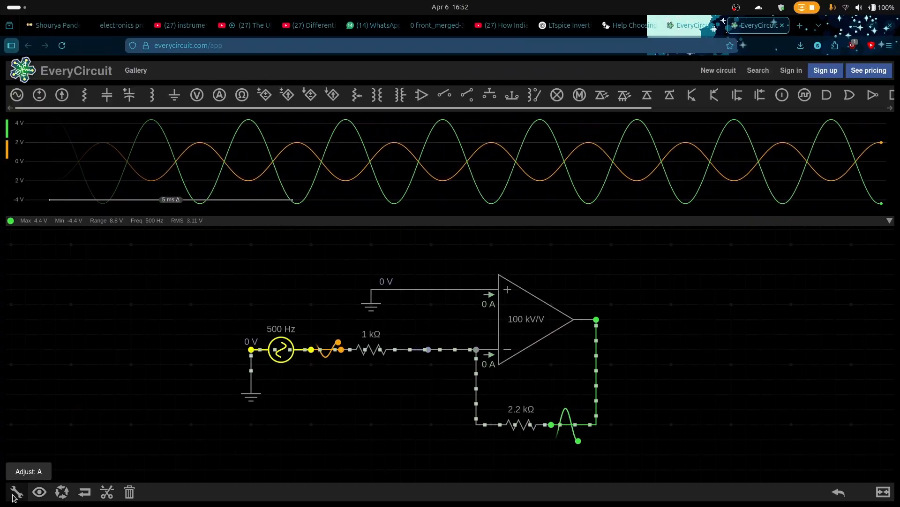
left_click(17, 491)
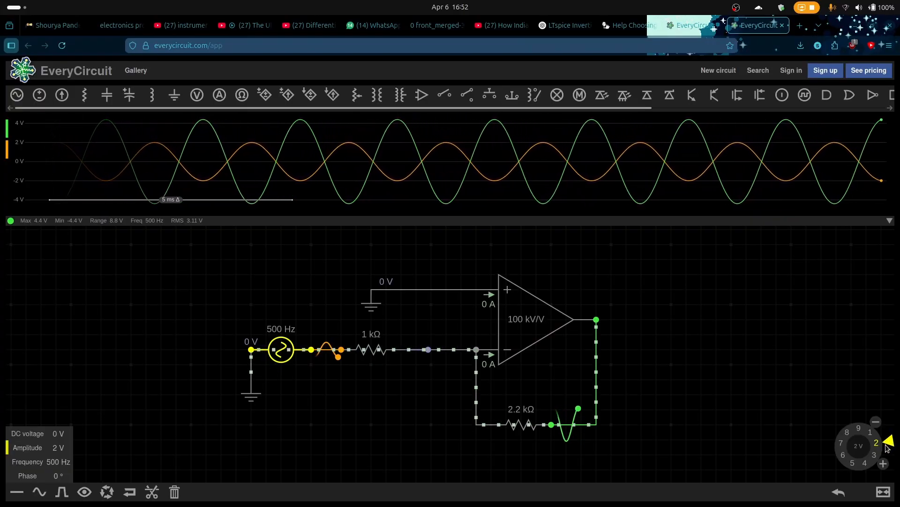
mouse_move(889, 452)
left_mouse_down()
mouse_move(881, 469)
mouse_move(847, 475)
mouse_move(834, 469)
mouse_move(827, 429)
mouse_move(861, 416)
mouse_move(876, 424)
mouse_move(888, 448)
mouse_move(882, 462)
left_mouse_up()
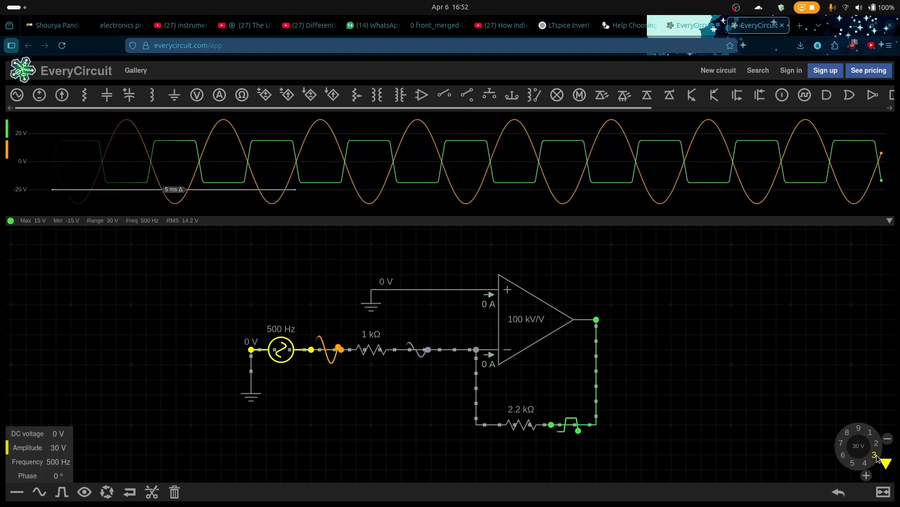
mouse_move(876, 453)
left_mouse_down()
mouse_move(886, 433)
mouse_move(860, 417)
mouse_move(859, 484)
mouse_move(885, 462)
mouse_move(880, 448)
left_mouse_up()
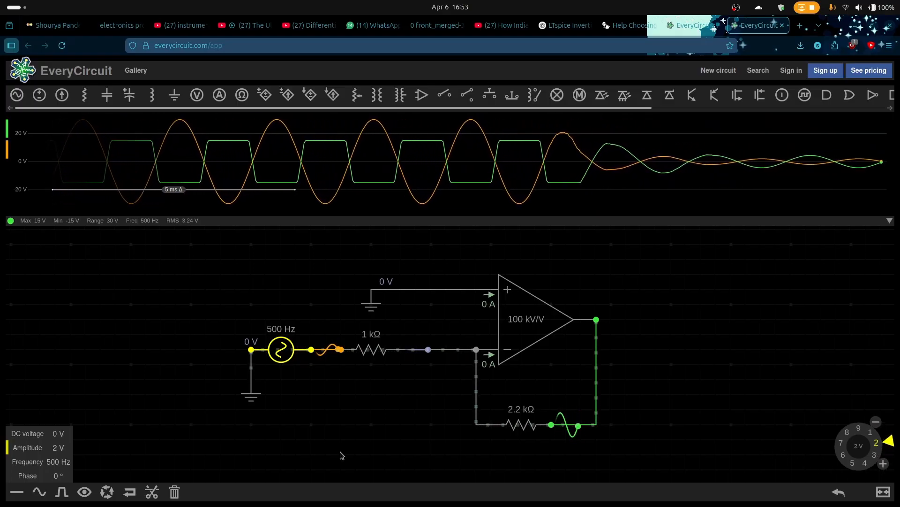
Raise the sine source's frequency to about 3.73 MHz and lower it to 8 kHz to examine the waveforms
left_click(57, 462)
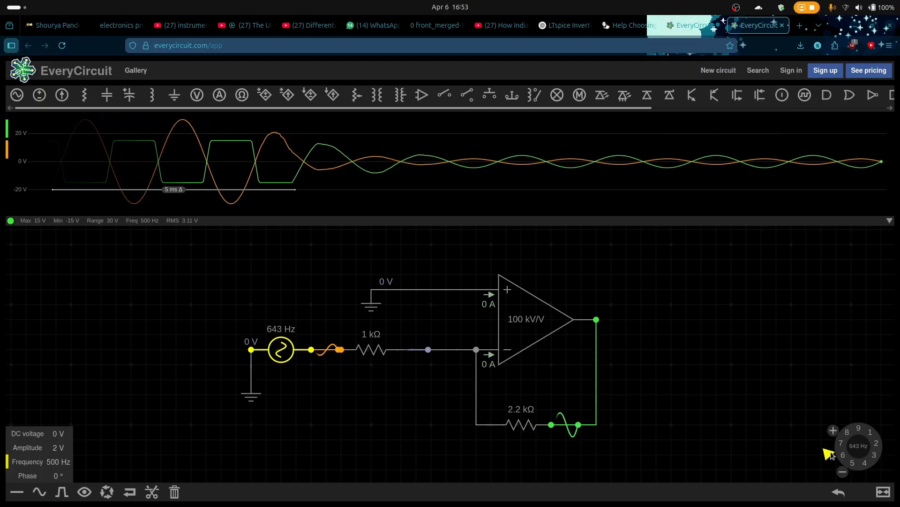
left_click_drag(873, 451, 868, 466)
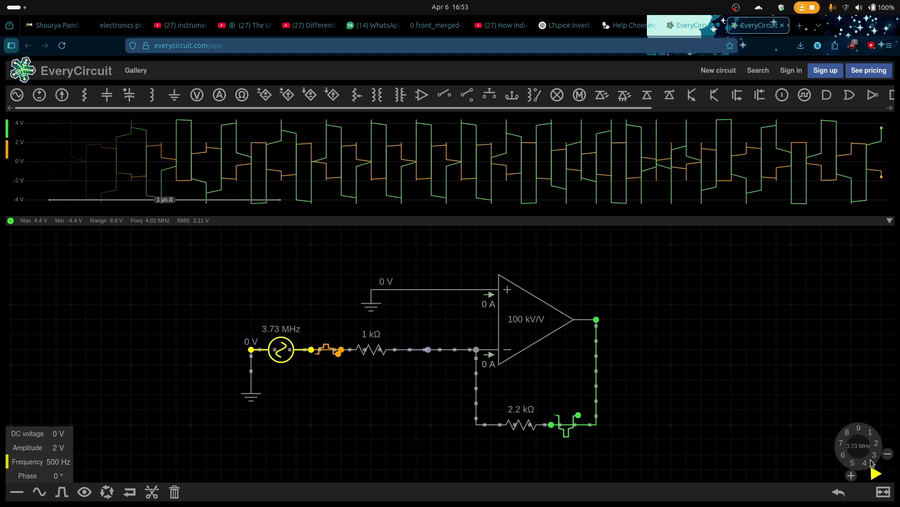
left_click_drag(879, 458, 850, 435)
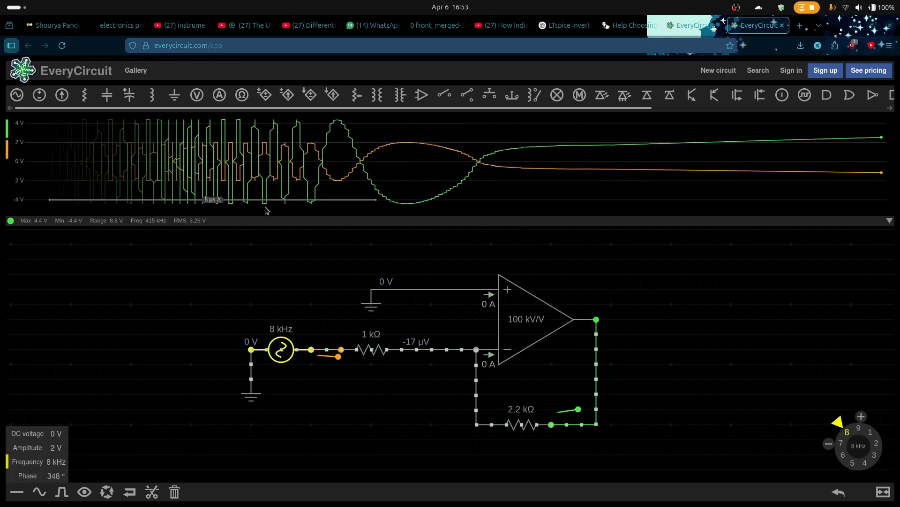
left_click_drag(647, 206, 72, 231)
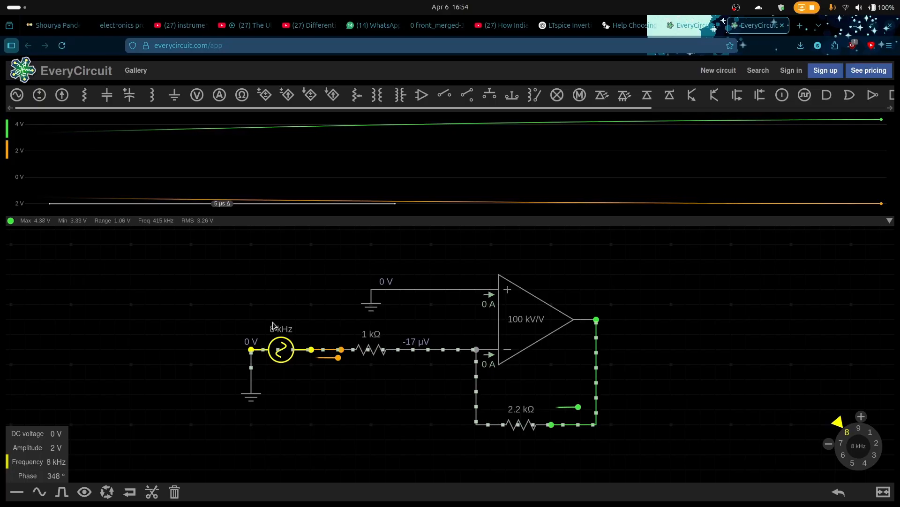
Switch back to LTspice and delete the transient analysis directive below the circuit
key("super")
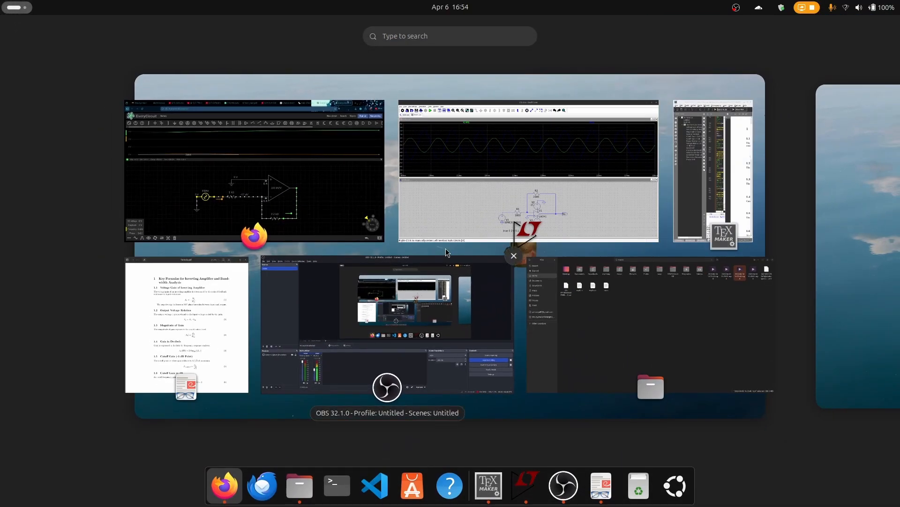
key("super")
key("super")
left_click(548, 182)
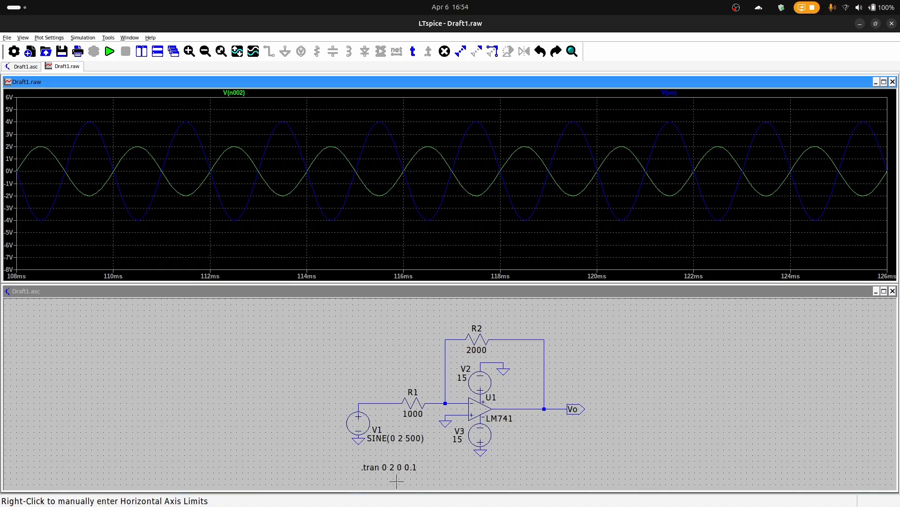
left_click(412, 468)
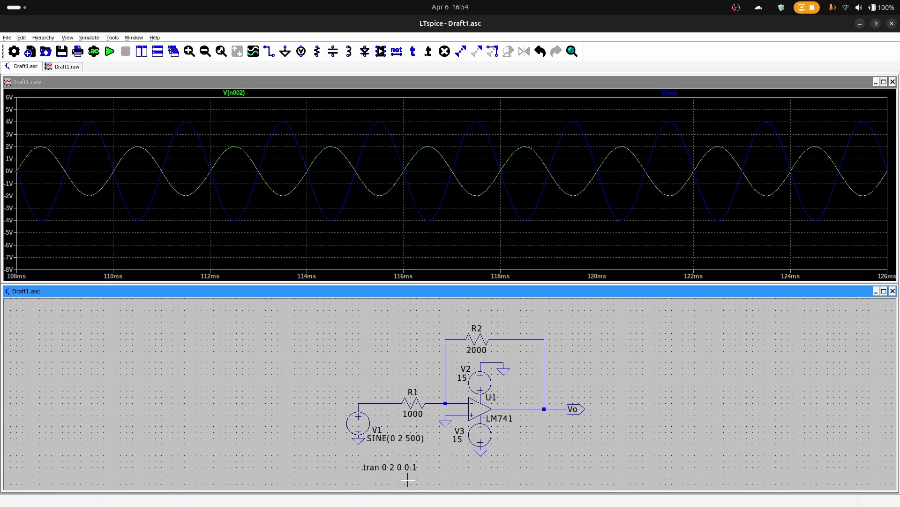
key("Delete")
left_click(405, 470)
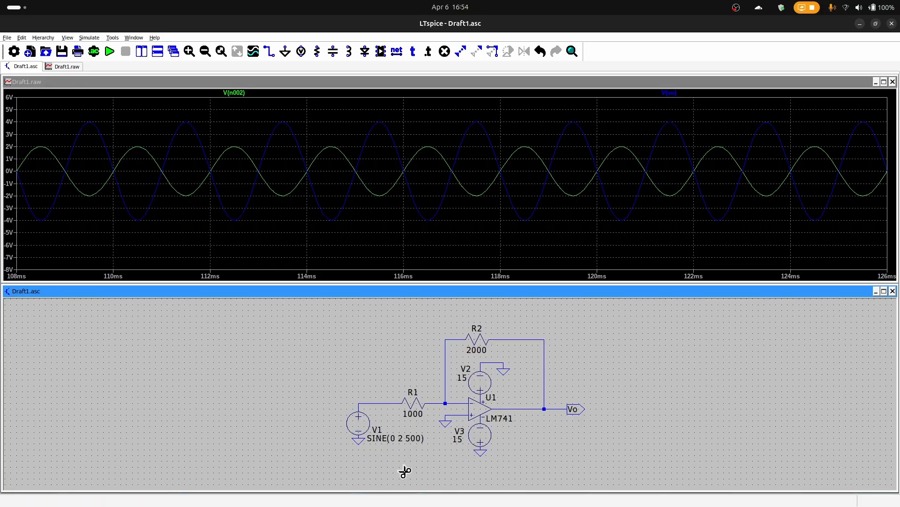
left_click(94, 51)
left_click(375, 177)
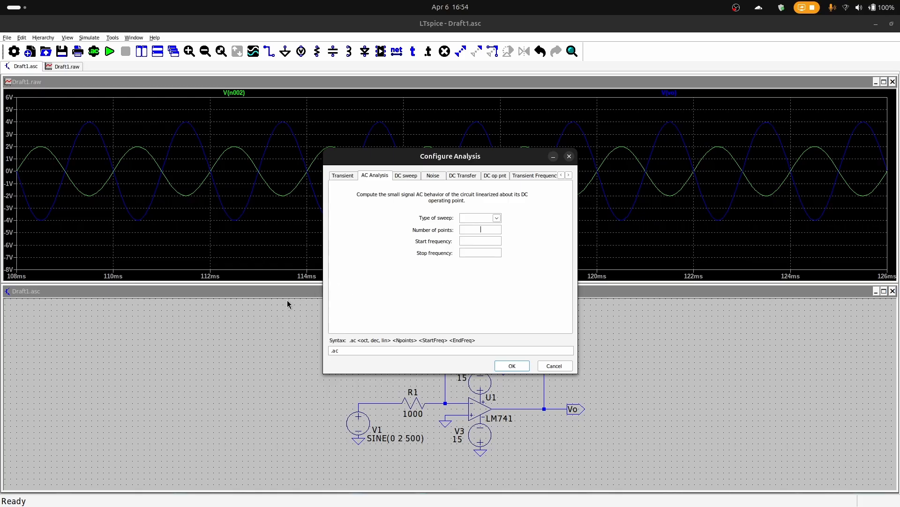
key("Escape")
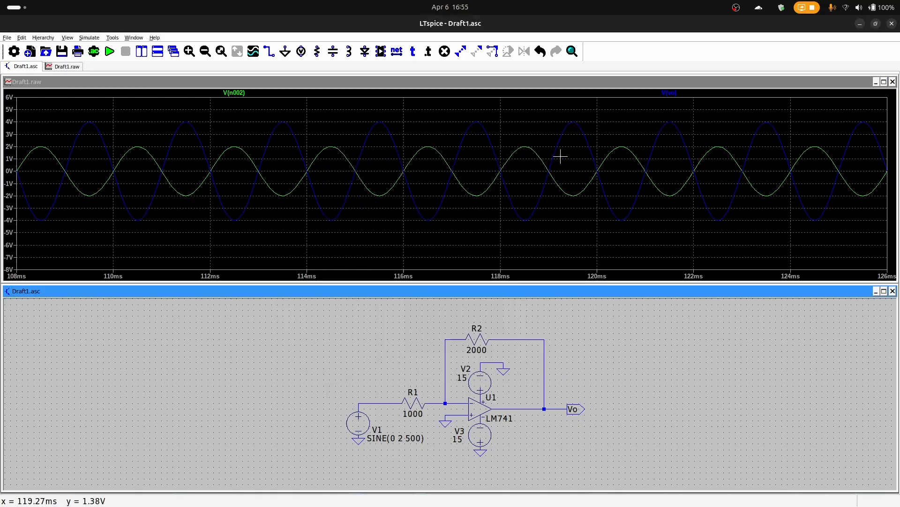
Configure a decade AC analysis with 10 points per decade from 500 to 30000 Hz, and place its directive below V1
left_click(94, 52)
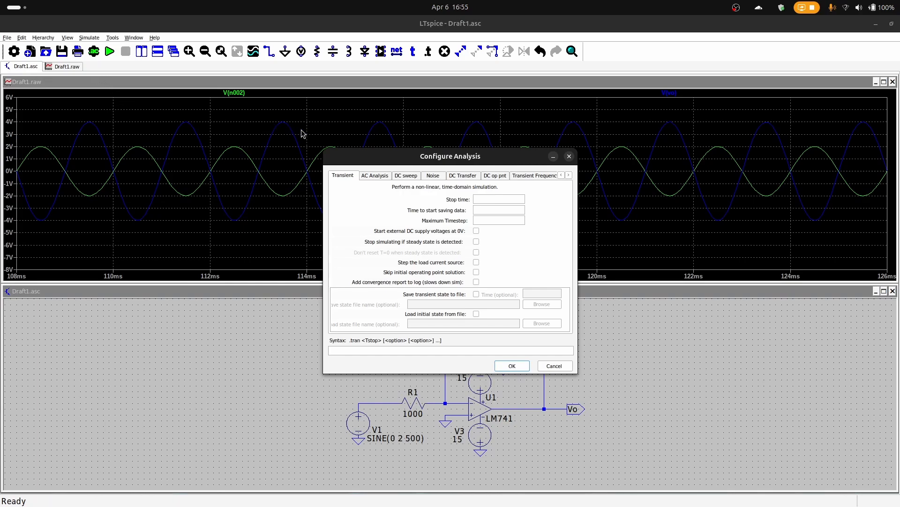
left_click(375, 177)
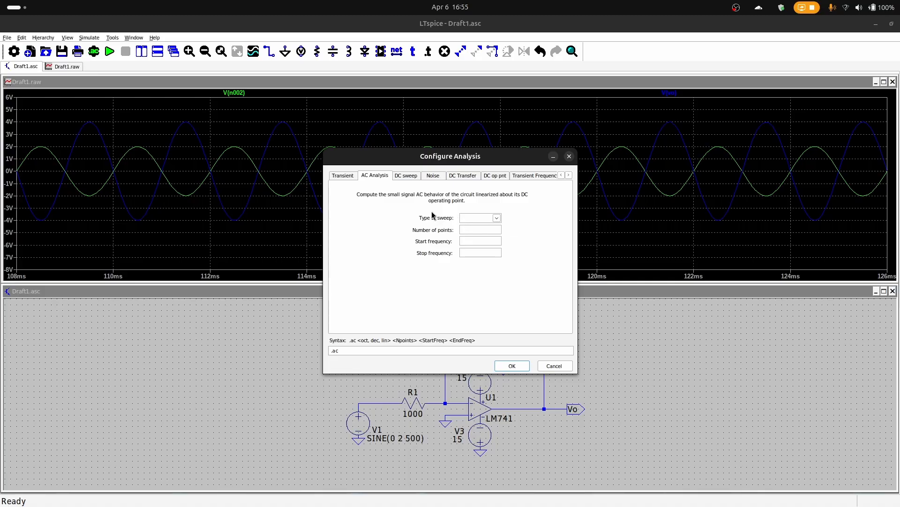
left_click(487, 217)
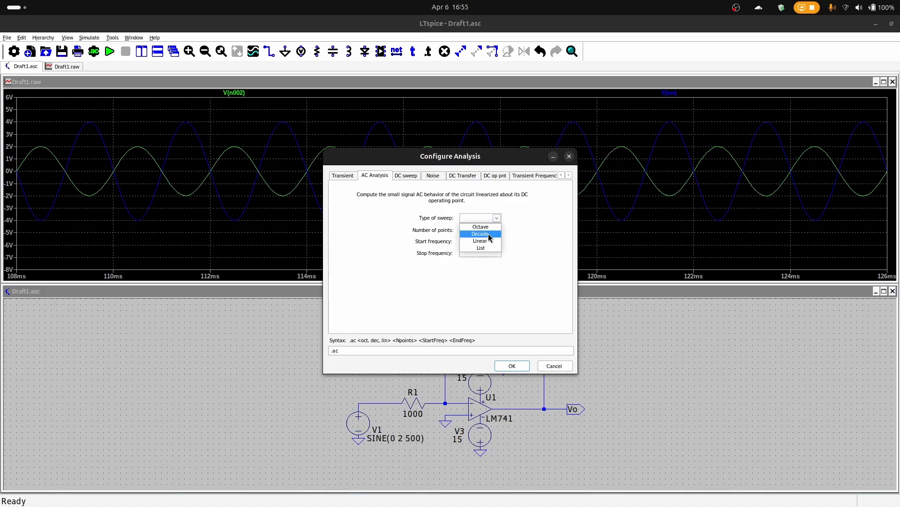
left_click(488, 233)
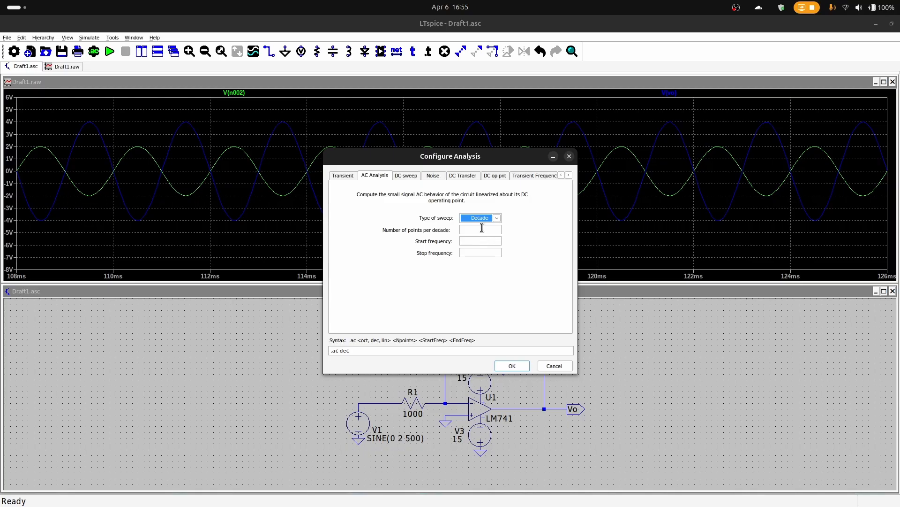
left_click(482, 230)
type("10")
left_click(485, 243)
type("500")
left_click(490, 252)
type("30000")
left_click(512, 366)
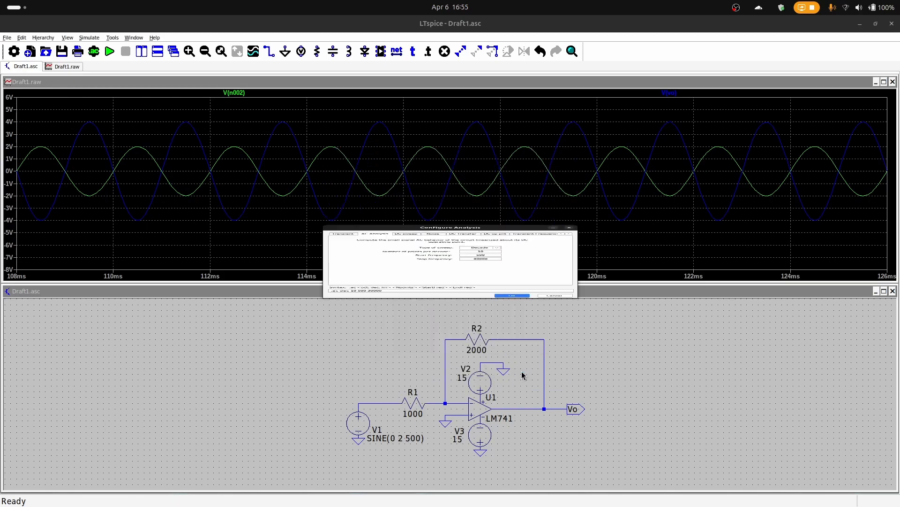
left_click(345, 455)
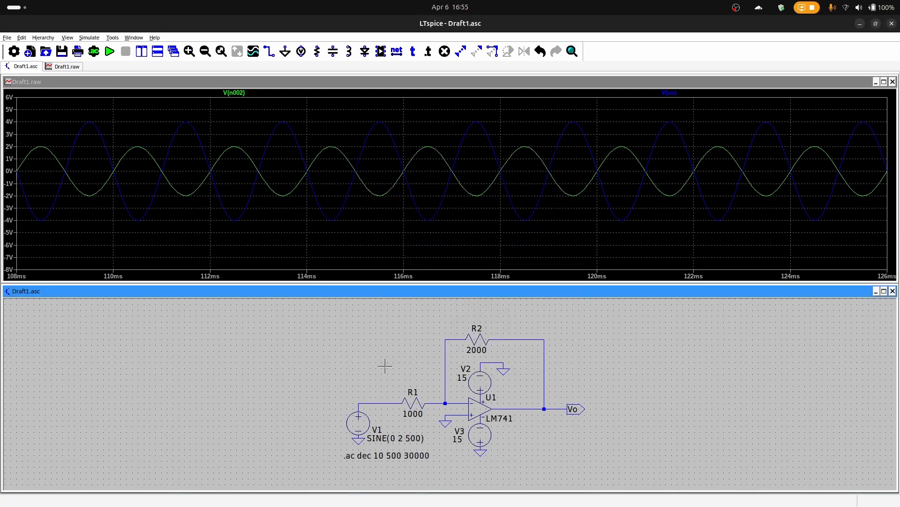
Run the AC analysis, raise it to 100 points per decade, and rerun it, closing the output log
left_click(111, 52)
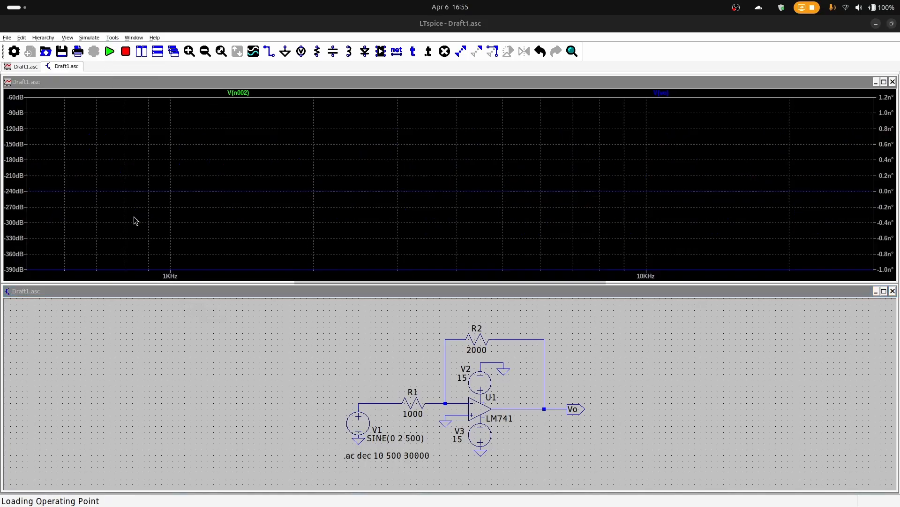
right_click(387, 456)
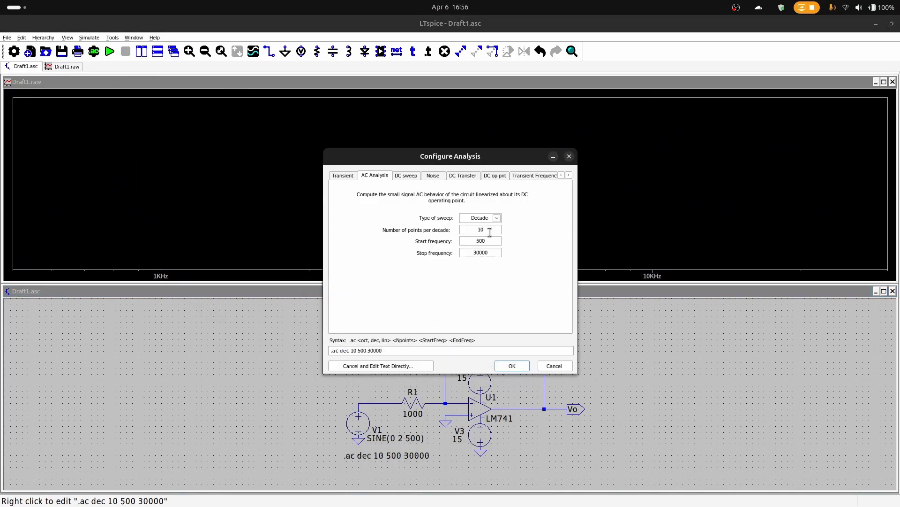
type("0")
left_click(511, 365)
left_click(109, 51)
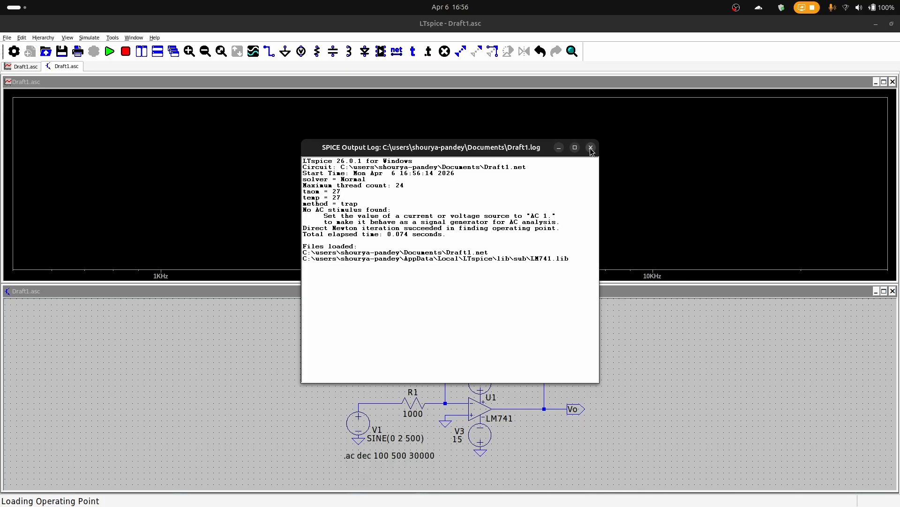
left_click(591, 148)
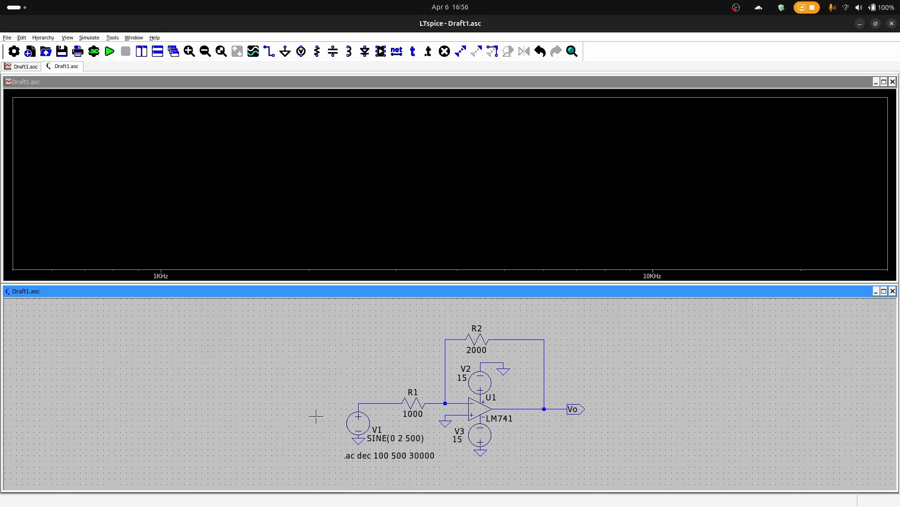
right_click(363, 424)
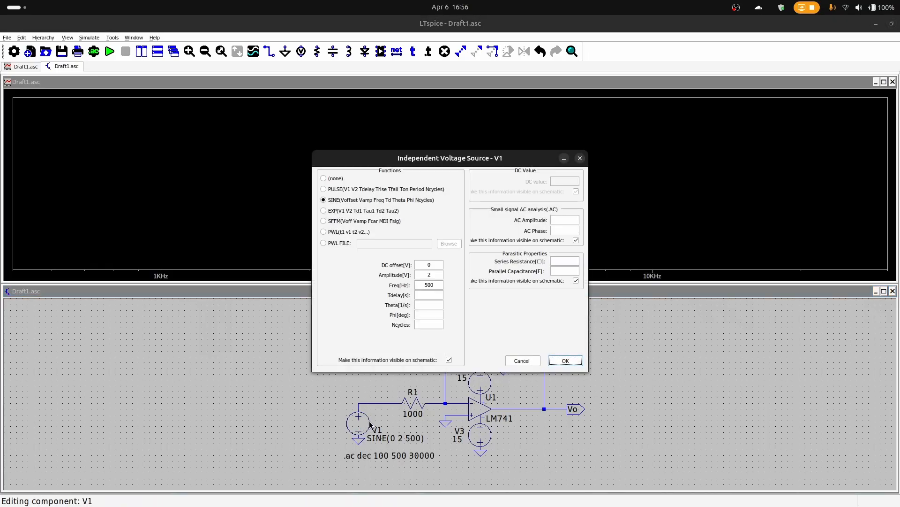
left_click(579, 159)
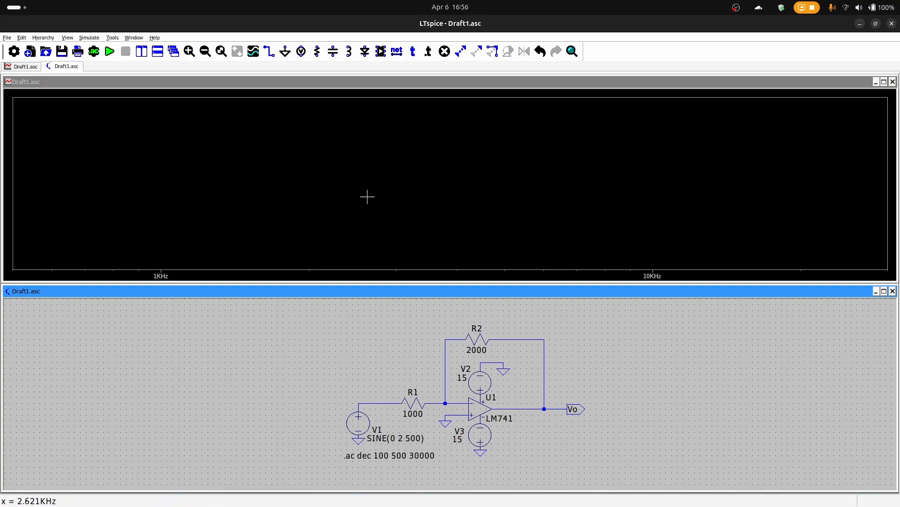
right_click(375, 429)
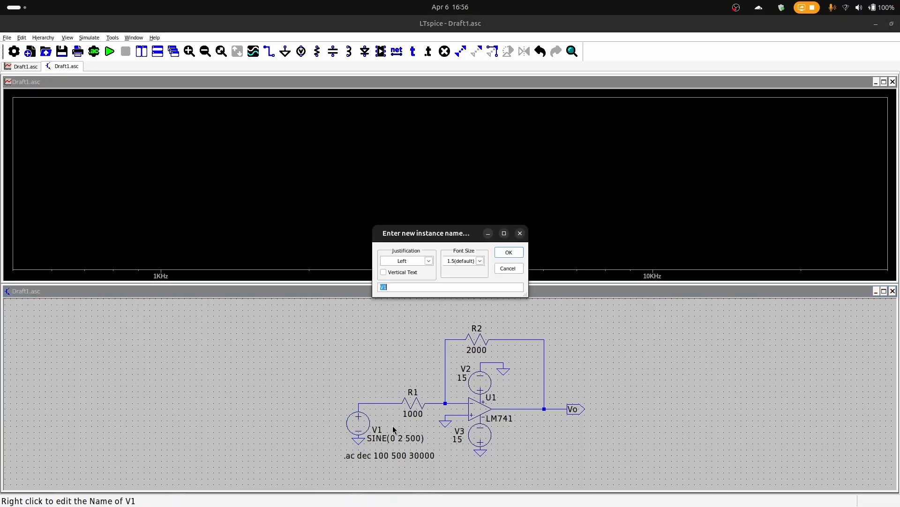
left_click(520, 233)
Remove the sine function from source V1 by setting its function to (none)
right_click(358, 423)
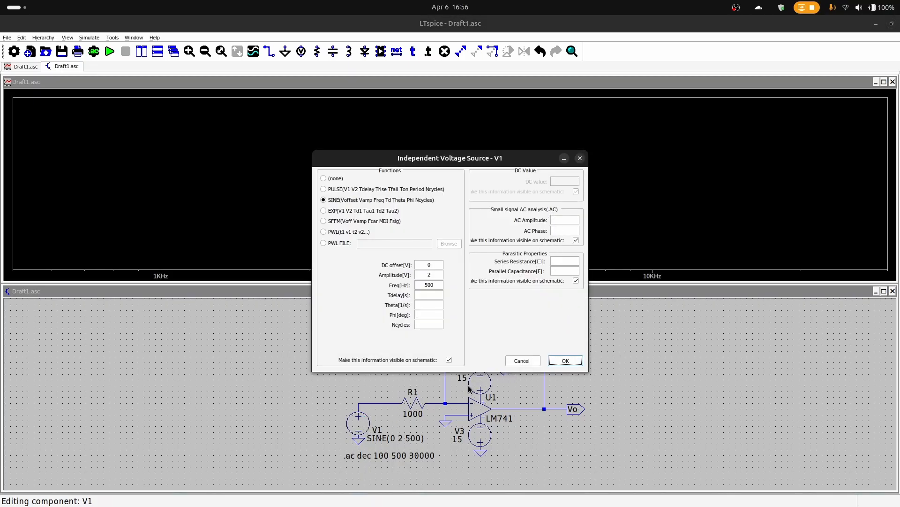
left_click(336, 179)
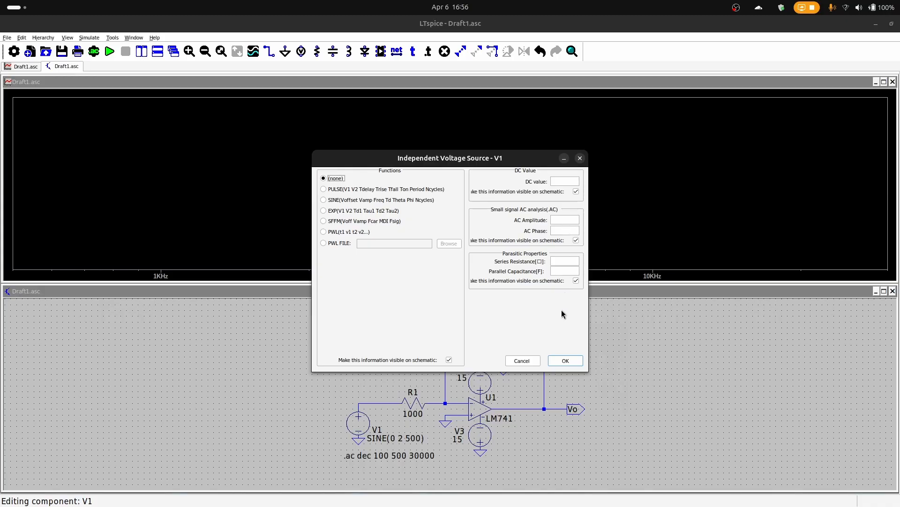
left_click(576, 192)
left_click(576, 240)
left_click(576, 280)
left_click(566, 362)
right_click(362, 413)
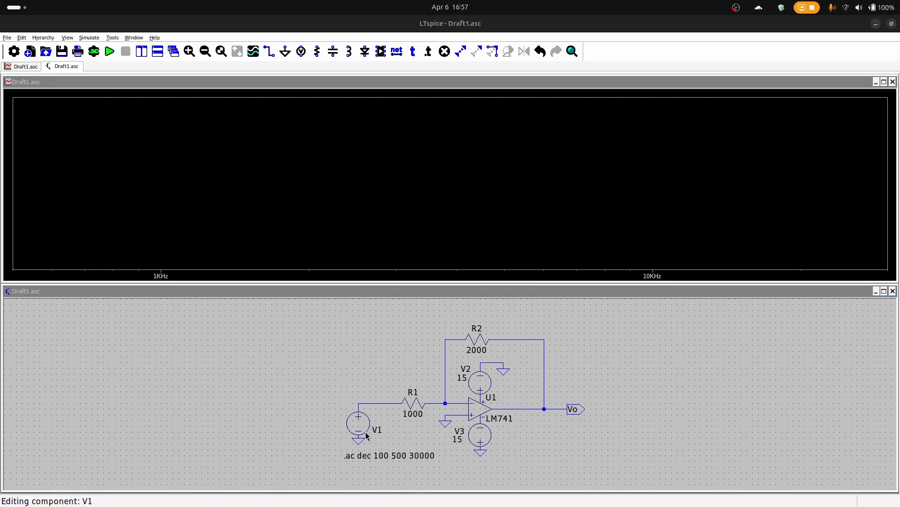
left_click(523, 237)
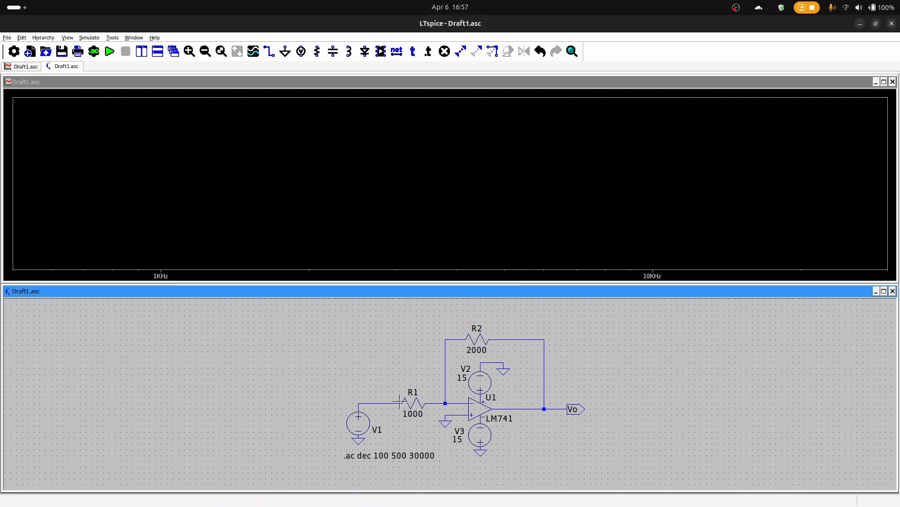
Try to run the AC analysis with V1 left without a function, and close the output log
mouse_move(2, 1)
left_click(420, 232)
left_click(109, 51)
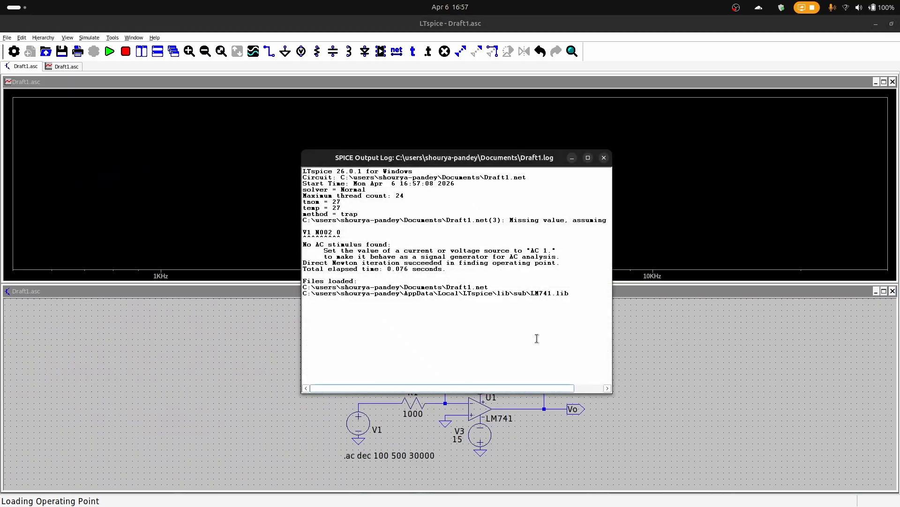
left_click(603, 180)
Set the small-signal AC amplitude of source V1 to 2 in its advanced settings
right_click(364, 420)
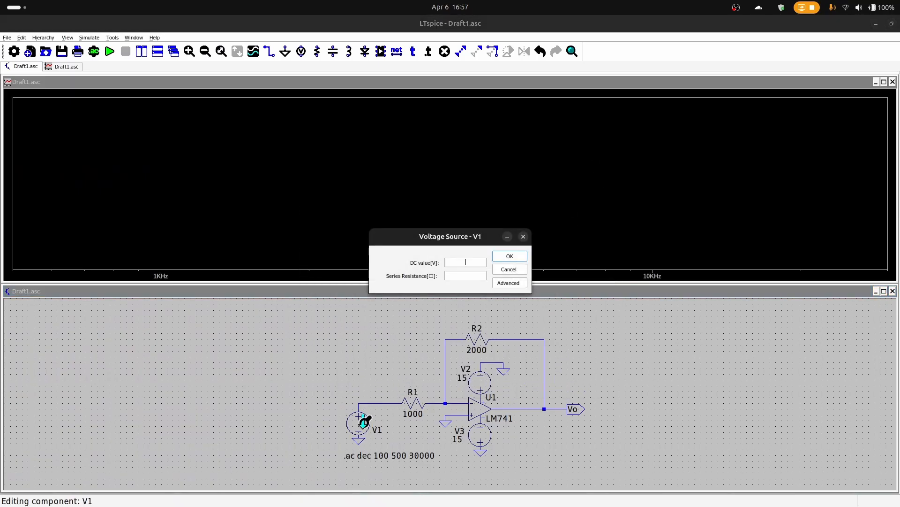
left_click(513, 283)
left_click(561, 223)
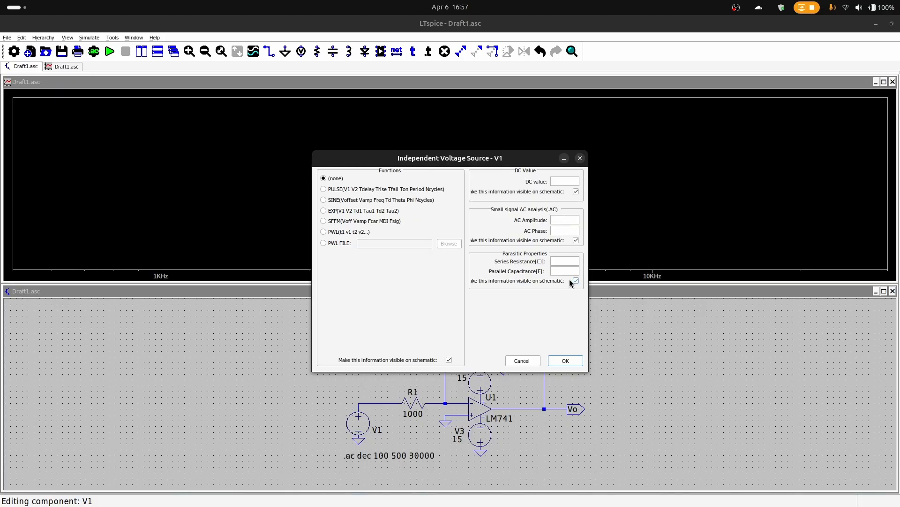
type("4")
left_click(581, 361)
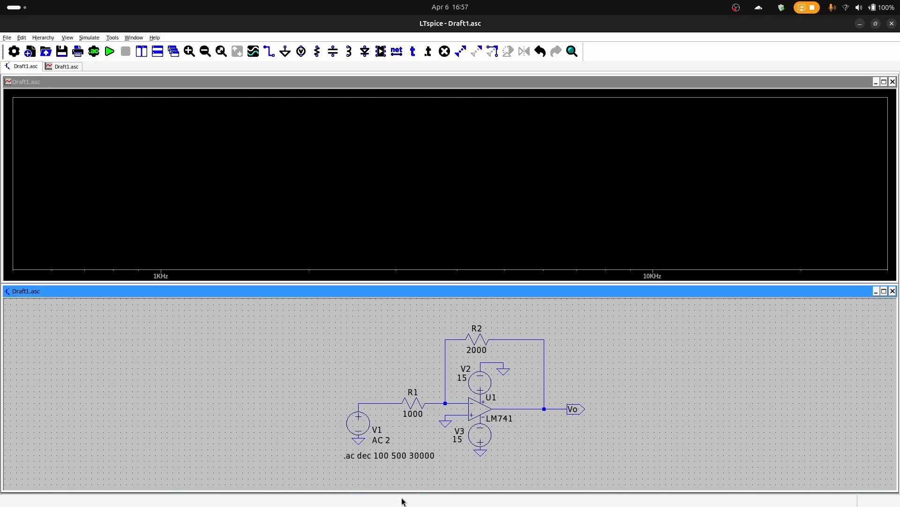
Rerun the AC analysis and plot the voltage at the Vo output
left_click(108, 52)
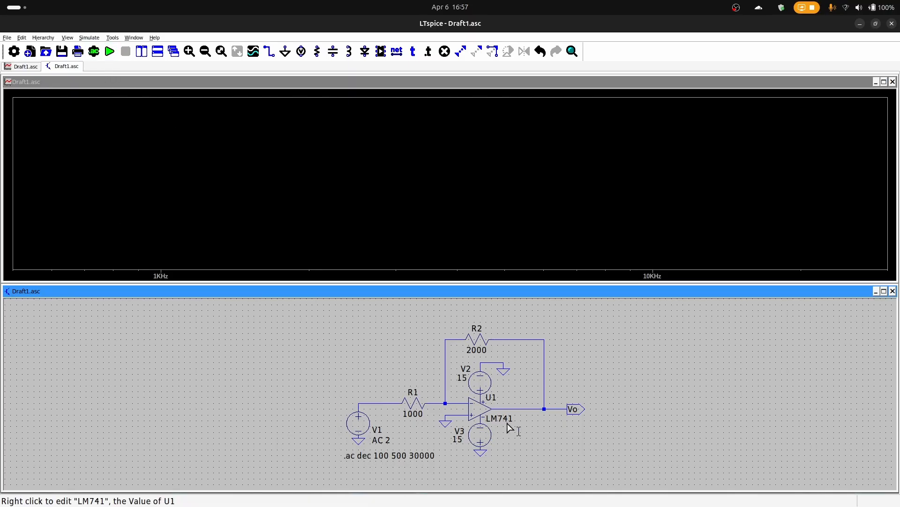
left_click(563, 400)
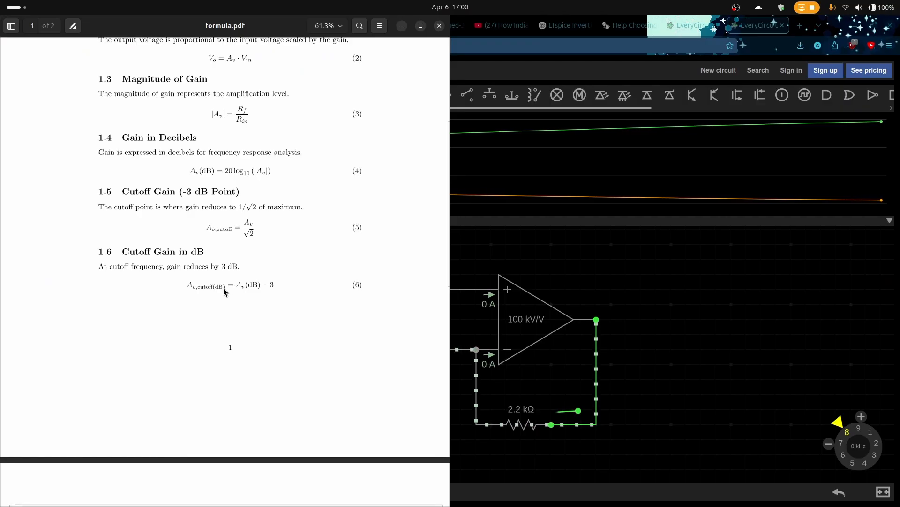
Examine the decibel gain and cutoff gain formulas in formula.pdf, and switch back to the frequency response plot in LTspice
scroll(228, 262, "up", 4)
left_click_drag(190, 264, 301, 295)
left_click(300, 295)
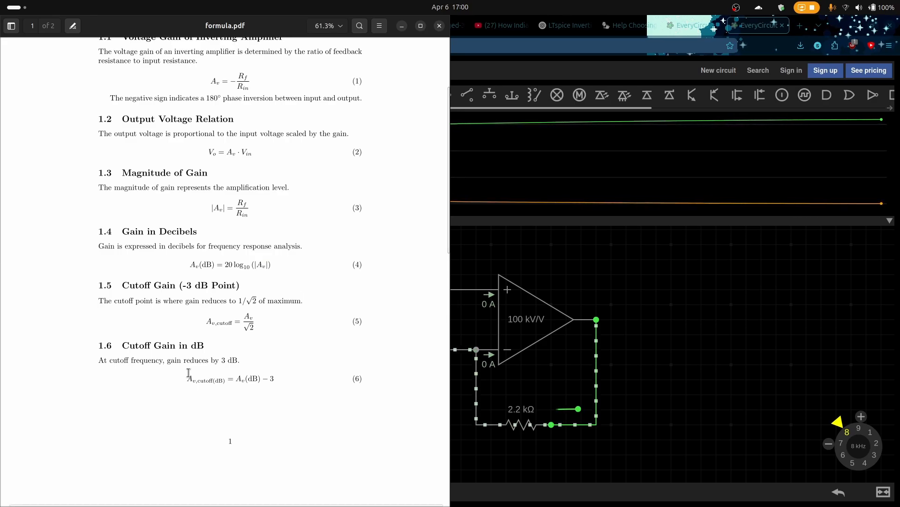
mouse_move(1, 1)
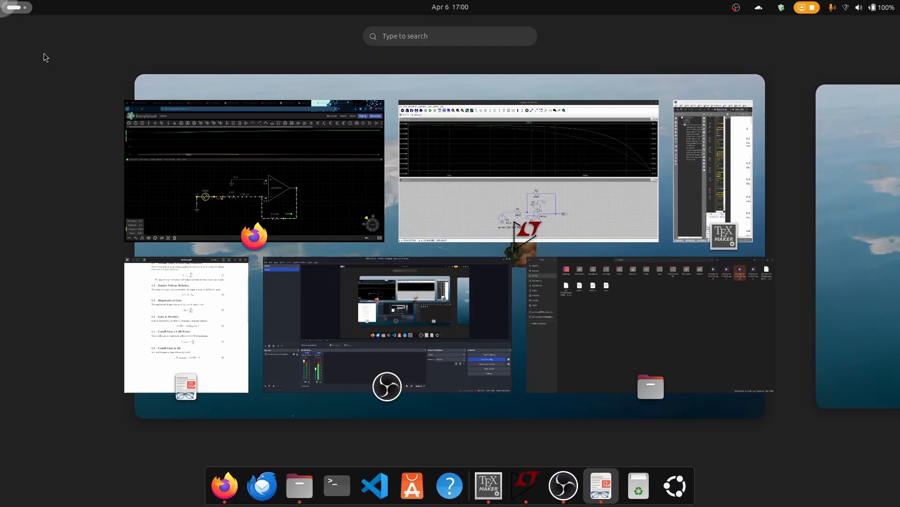
left_click(452, 195)
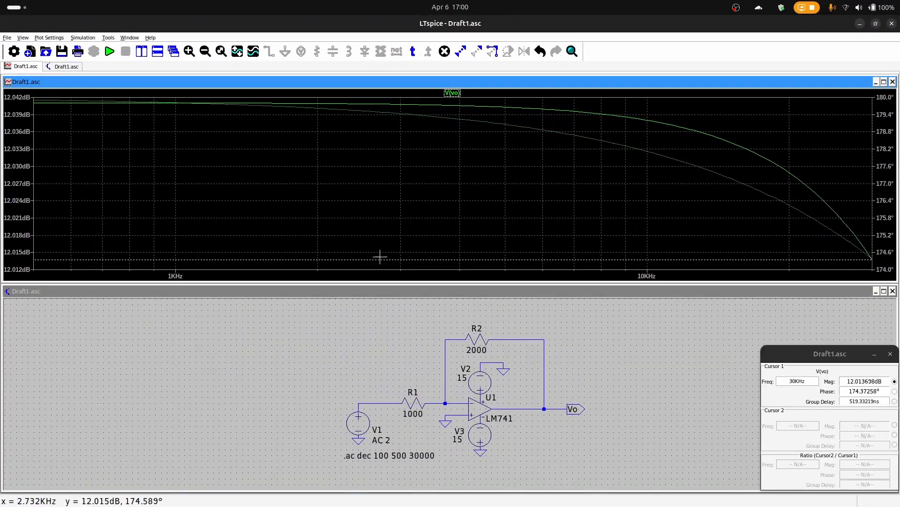